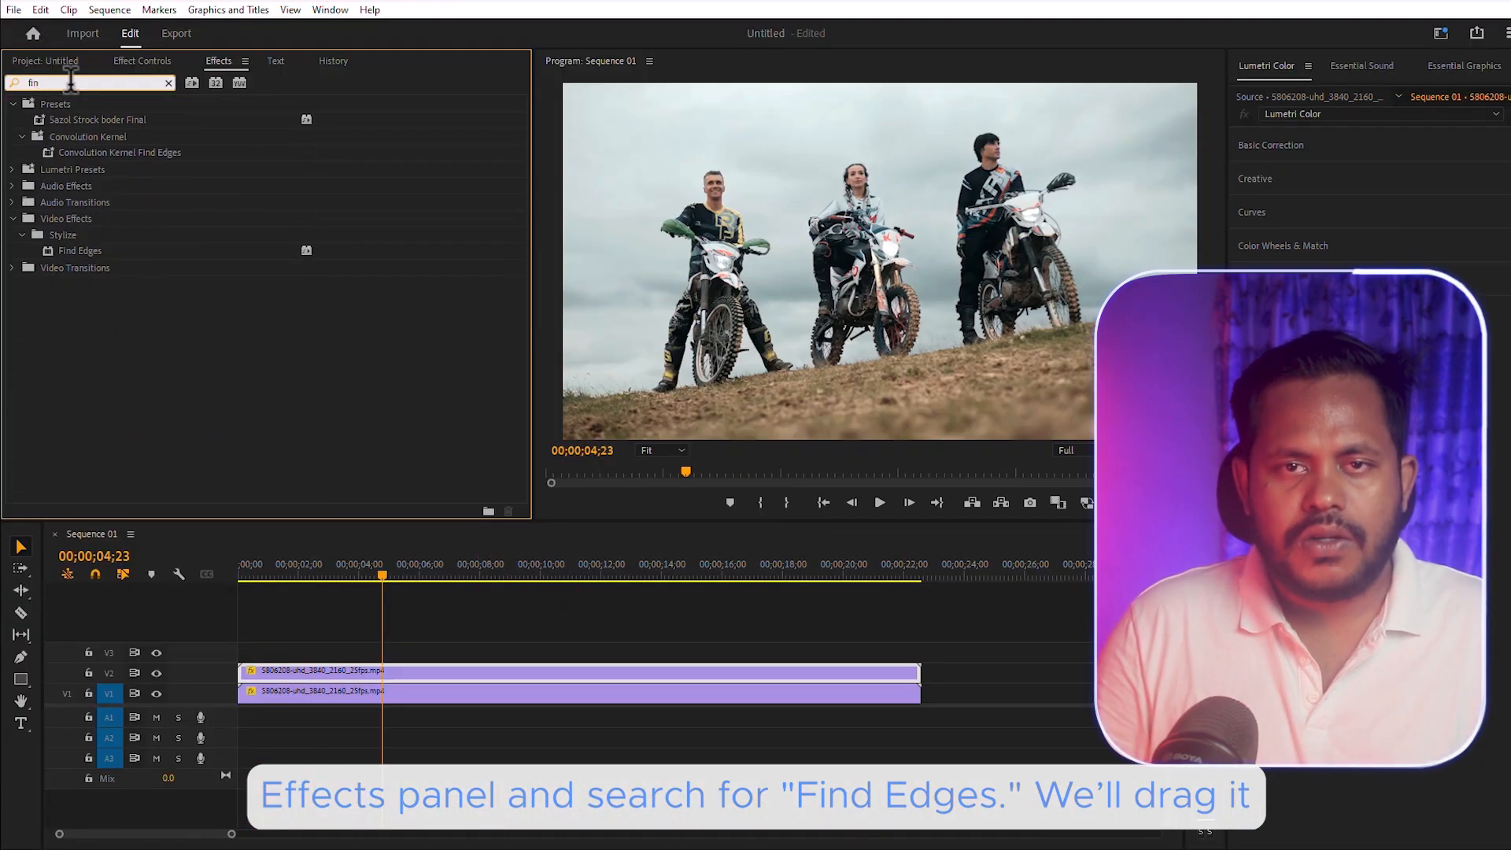
Find the Find Edges effect, apply it to the upper clip on V2, and turn on its Invert option.
type("d")
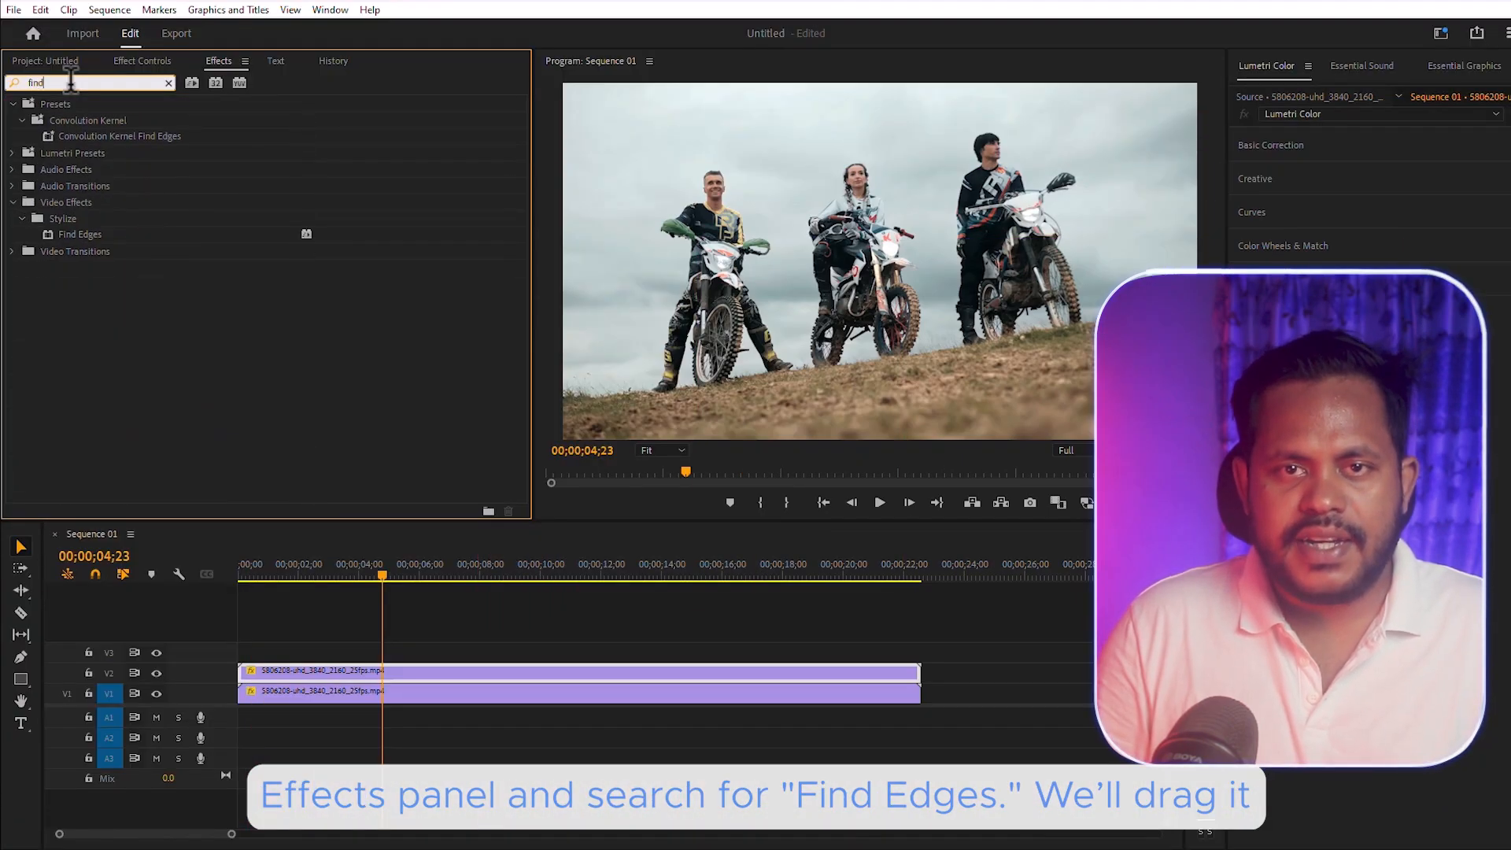
left_click(73, 231)
mouse_move(105, 232)
left_mouse_down()
mouse_move(145, 243)
mouse_move(533, 580)
mouse_move(479, 669)
left_mouse_up()
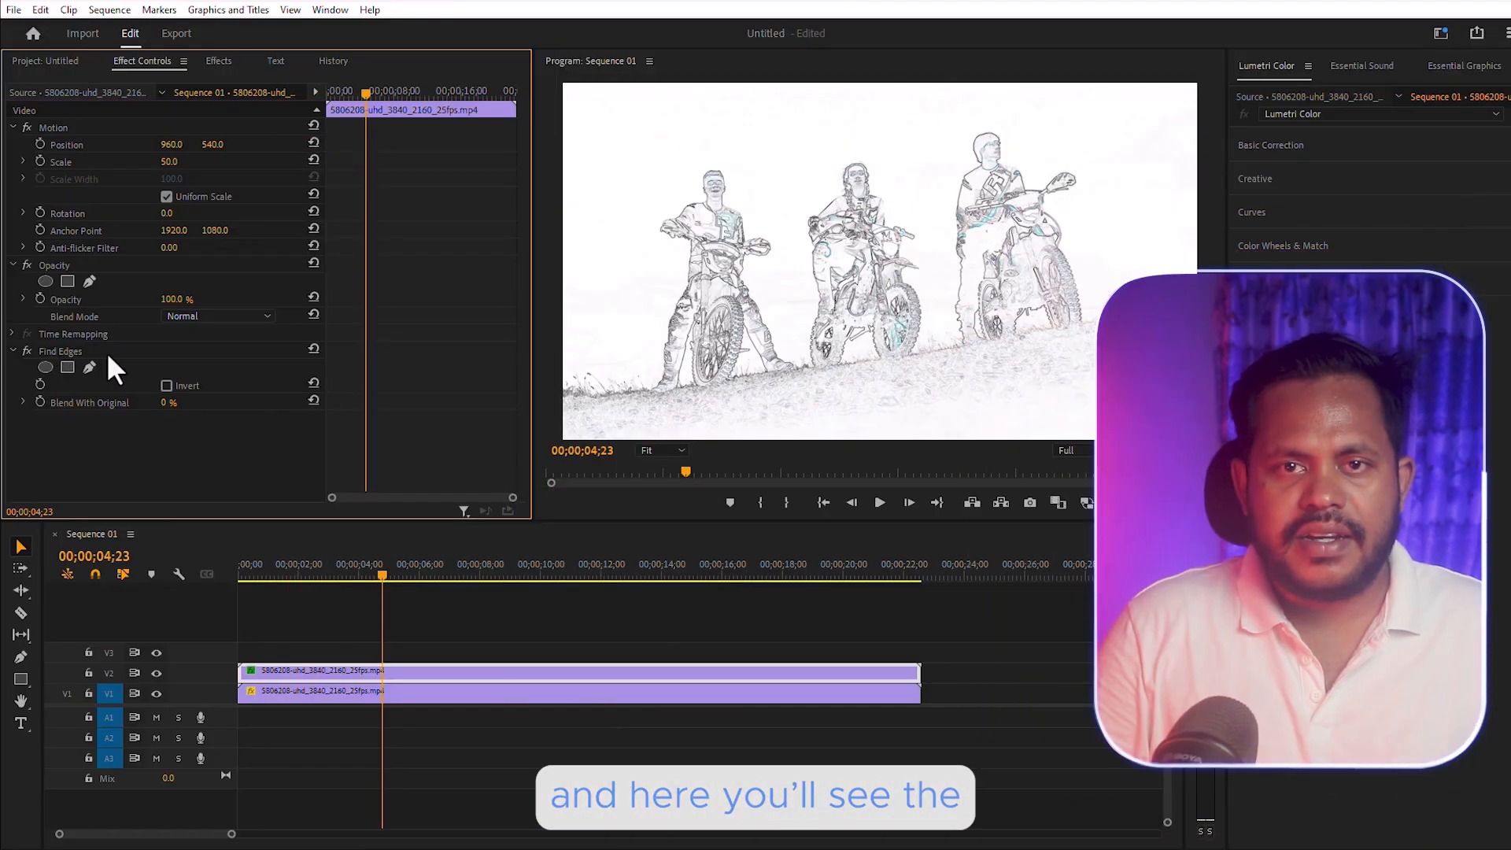
left_click(167, 386)
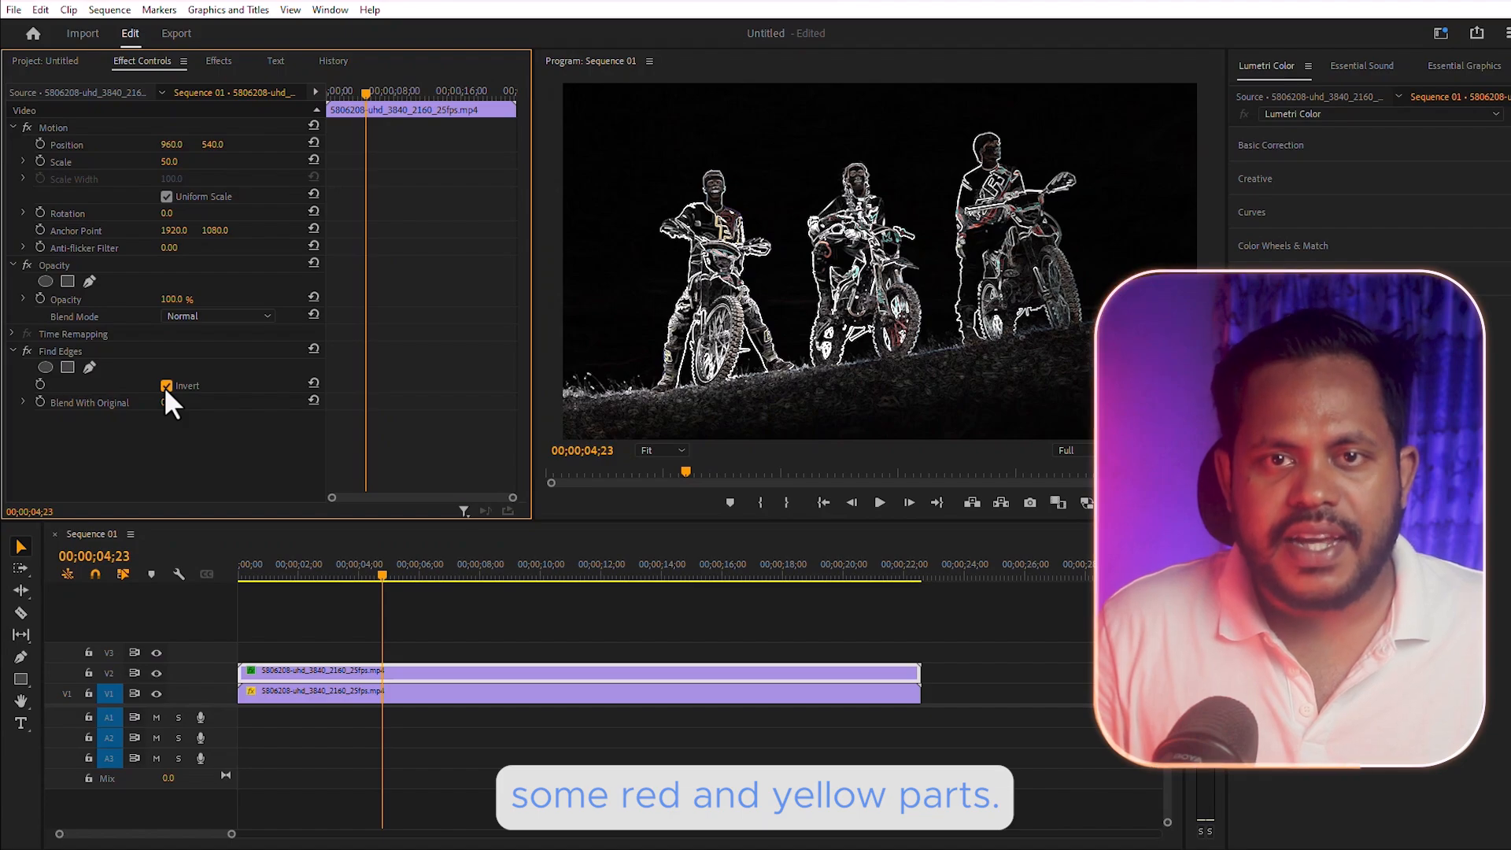
Search the effects for "tint" and apply the Tint effect to the upper clip on V2.
left_click(220, 61)
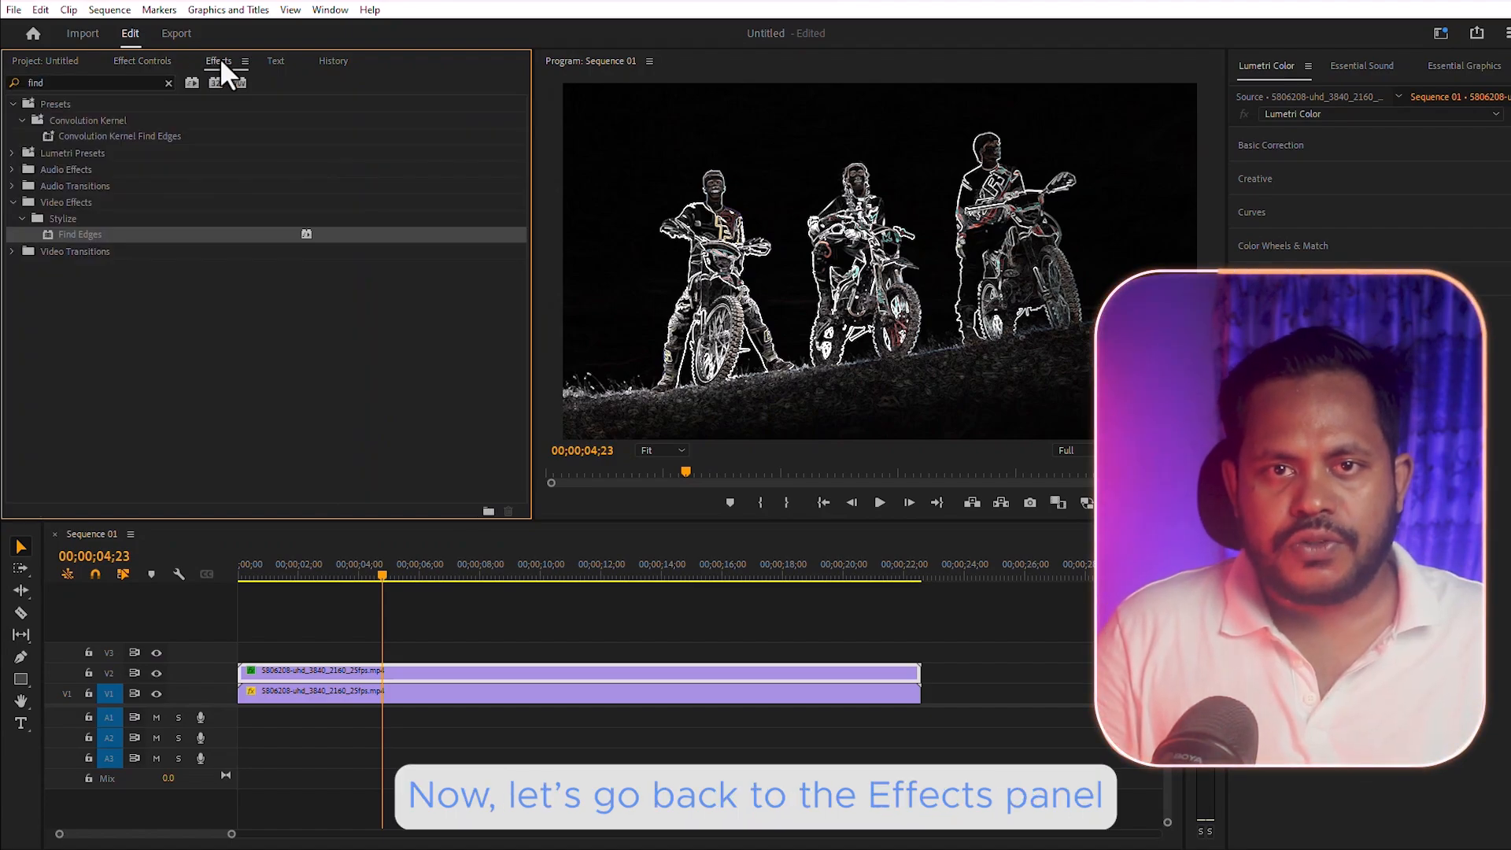
left_click(168, 83)
left_click(134, 82)
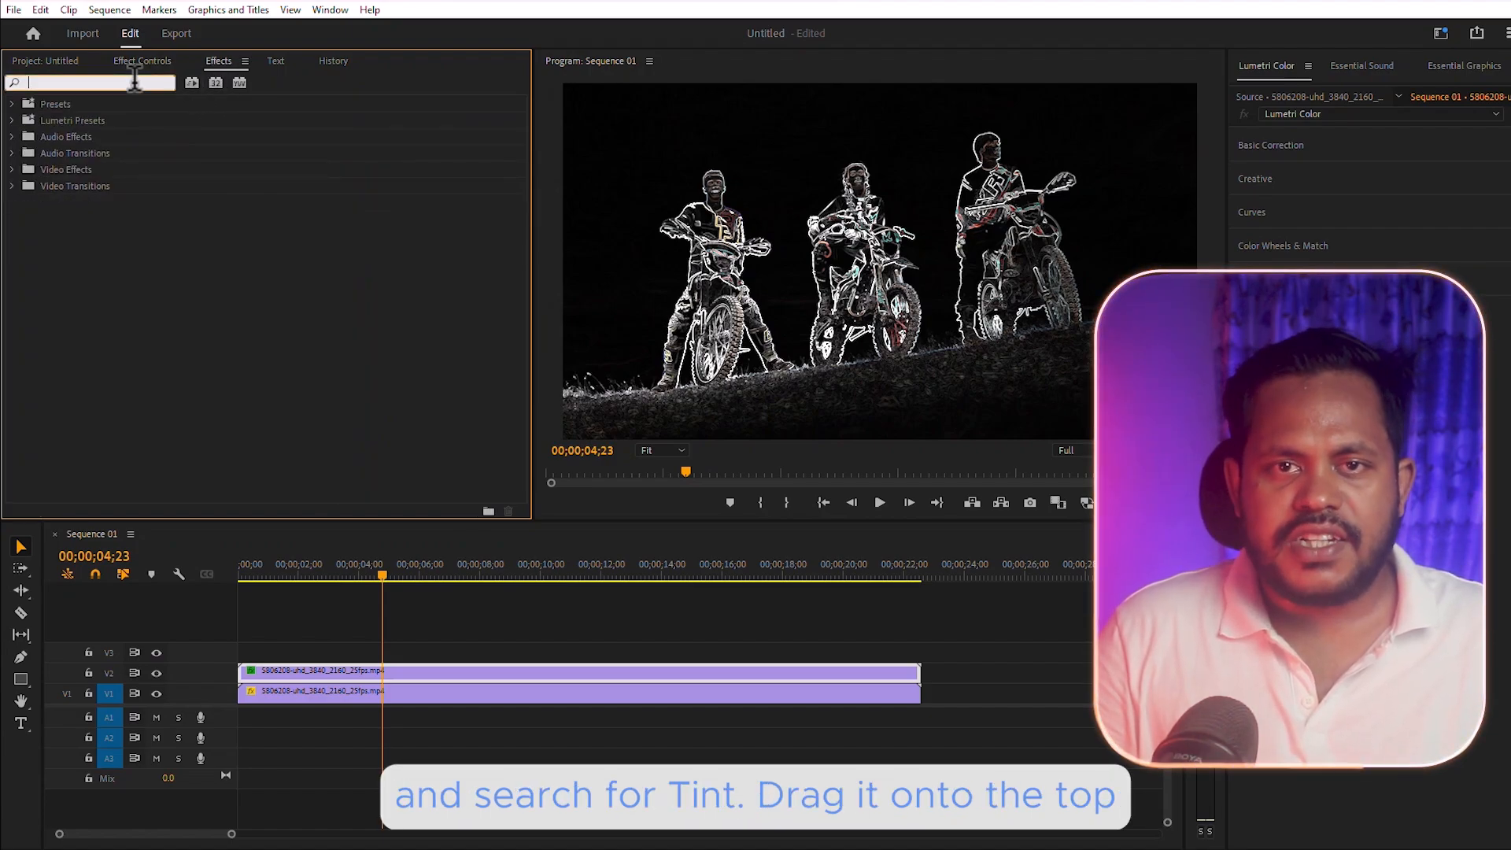
type("tin")
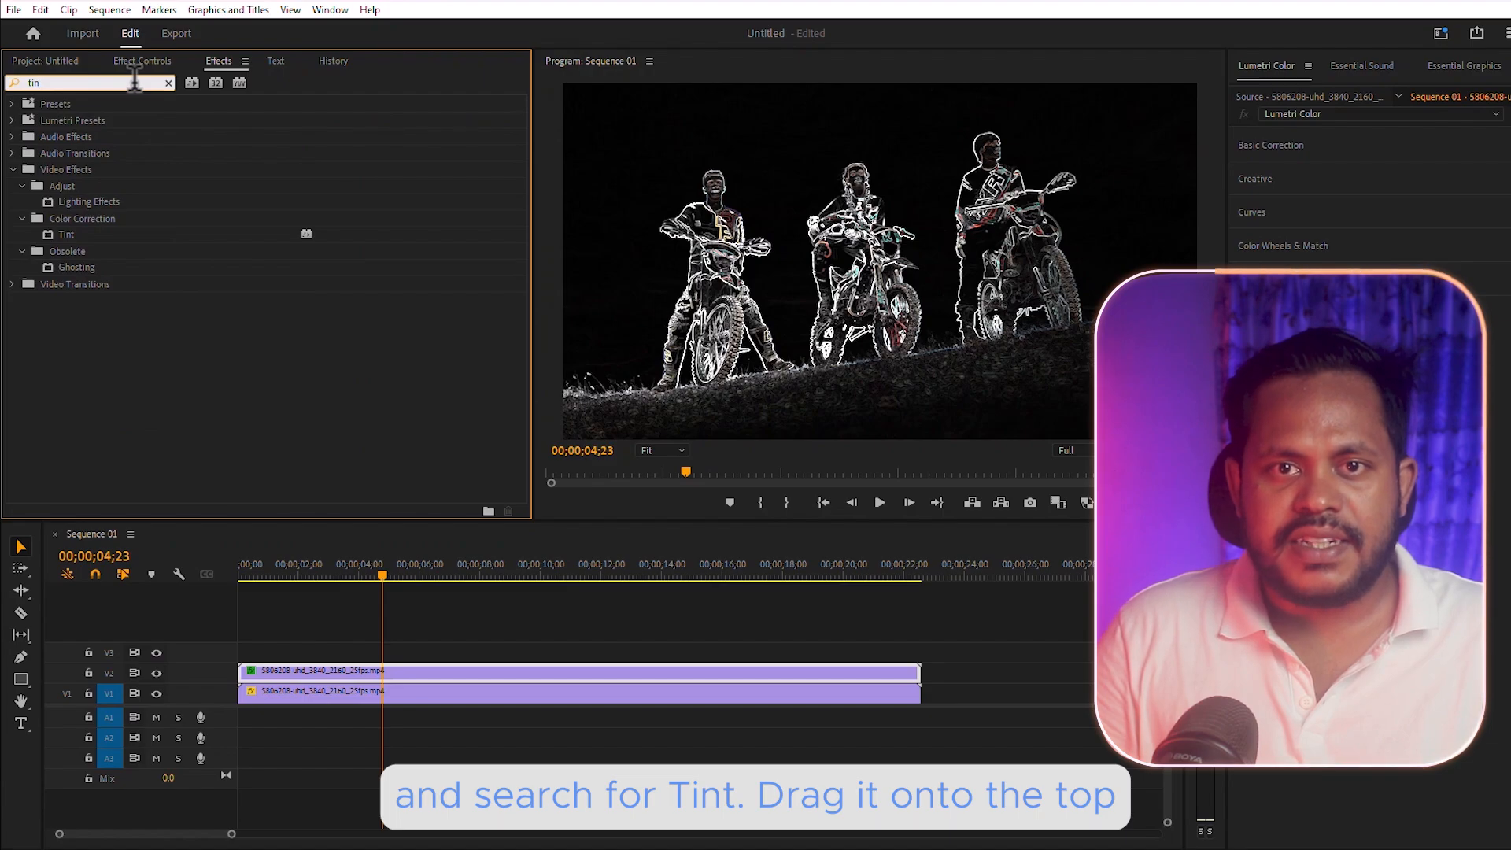
type("t")
left_click_drag(66, 202, 73, 206)
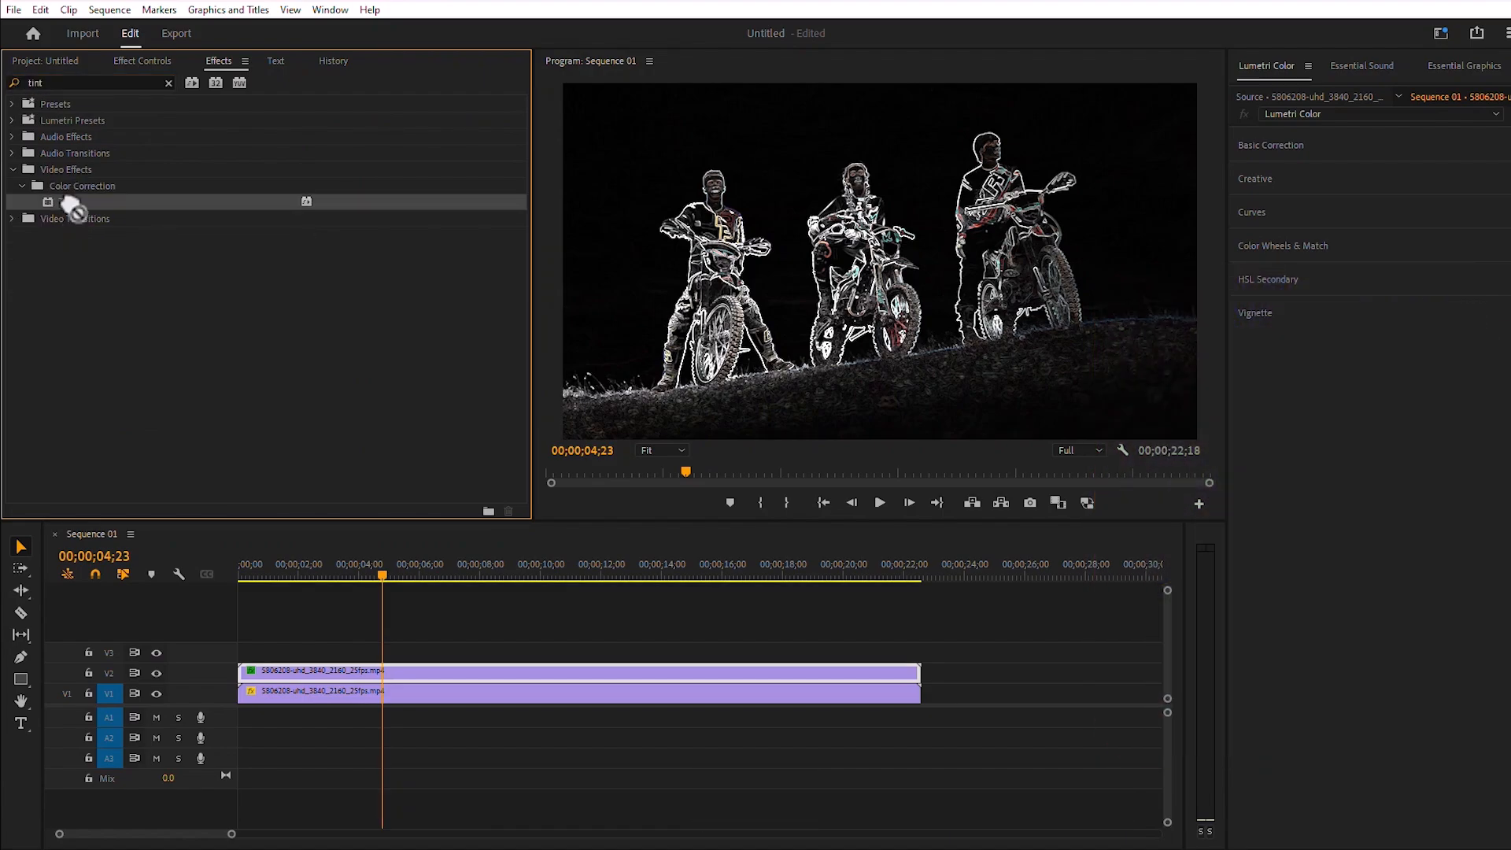
left_click_drag(476, 662, 475, 674)
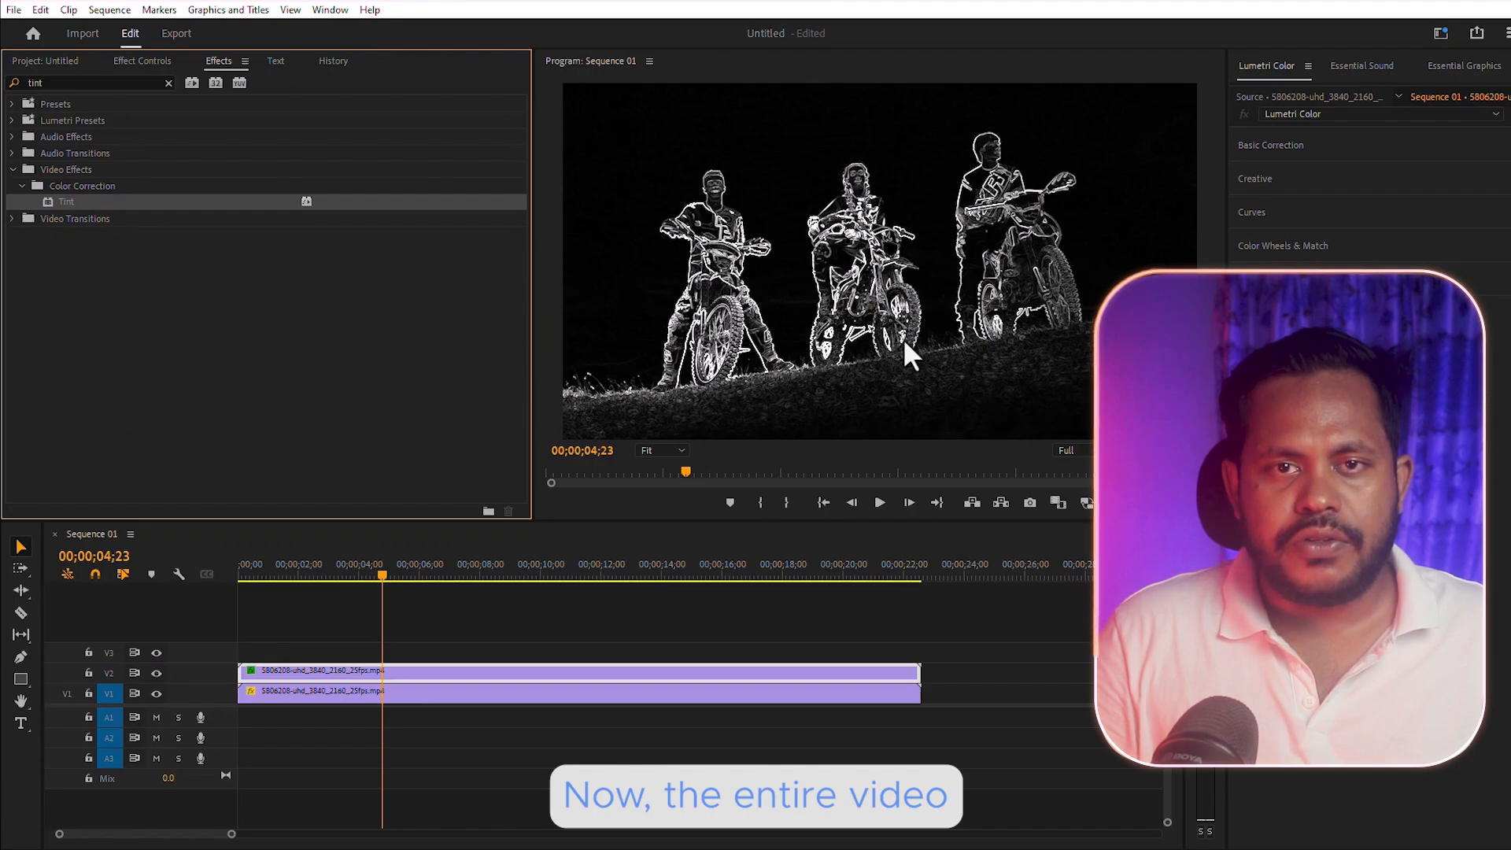
Search the effects for "leve" and apply the Levels effect to the upper clip on V2.
left_click(86, 79)
key("BackSpace")
key("BackSpace")
key("BackSpace")
key("BackSpace")
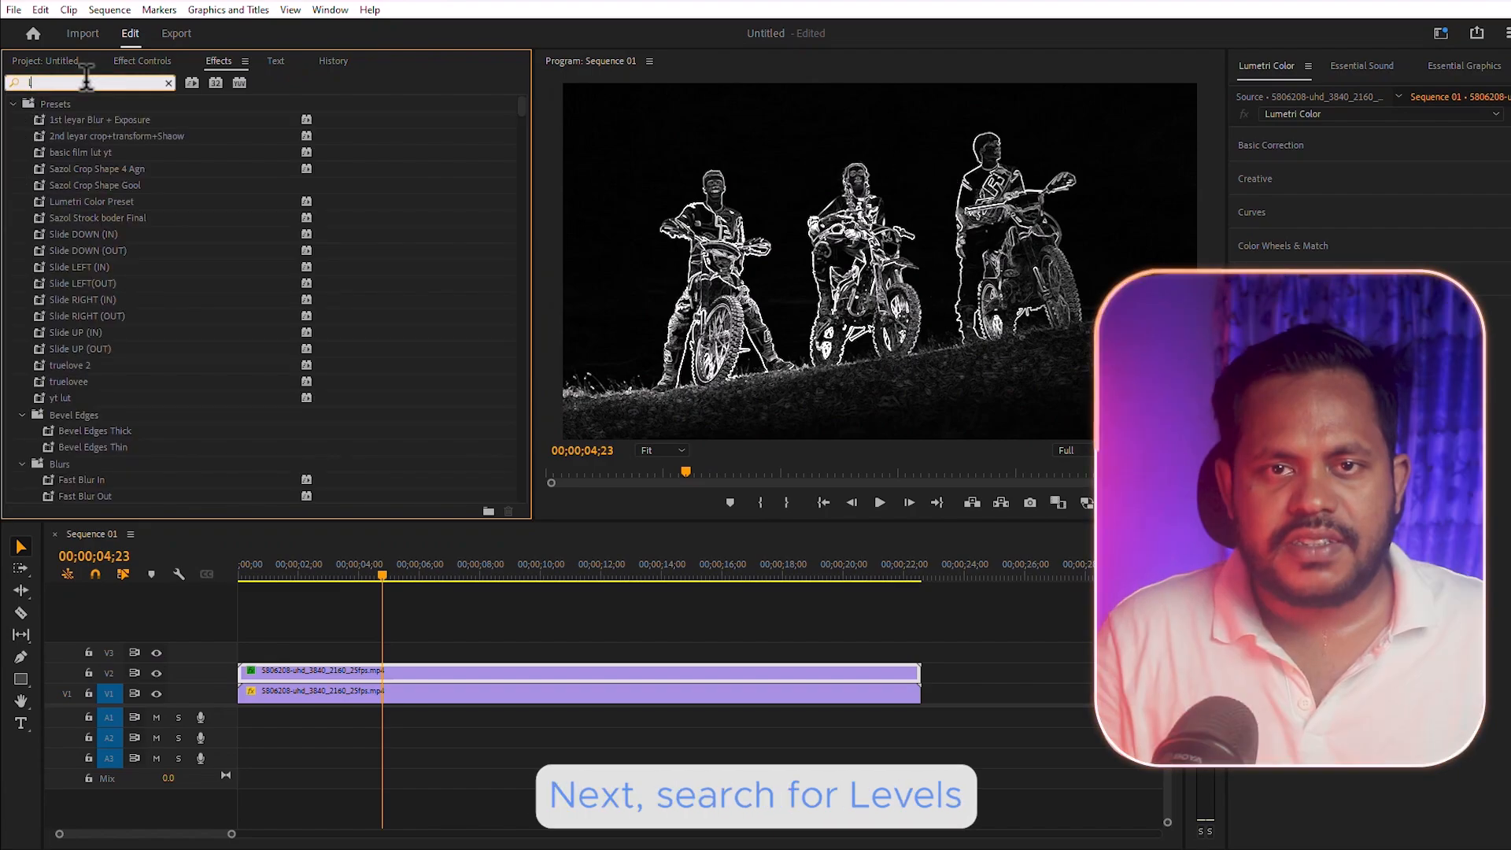
type("leve")
left_click(79, 203)
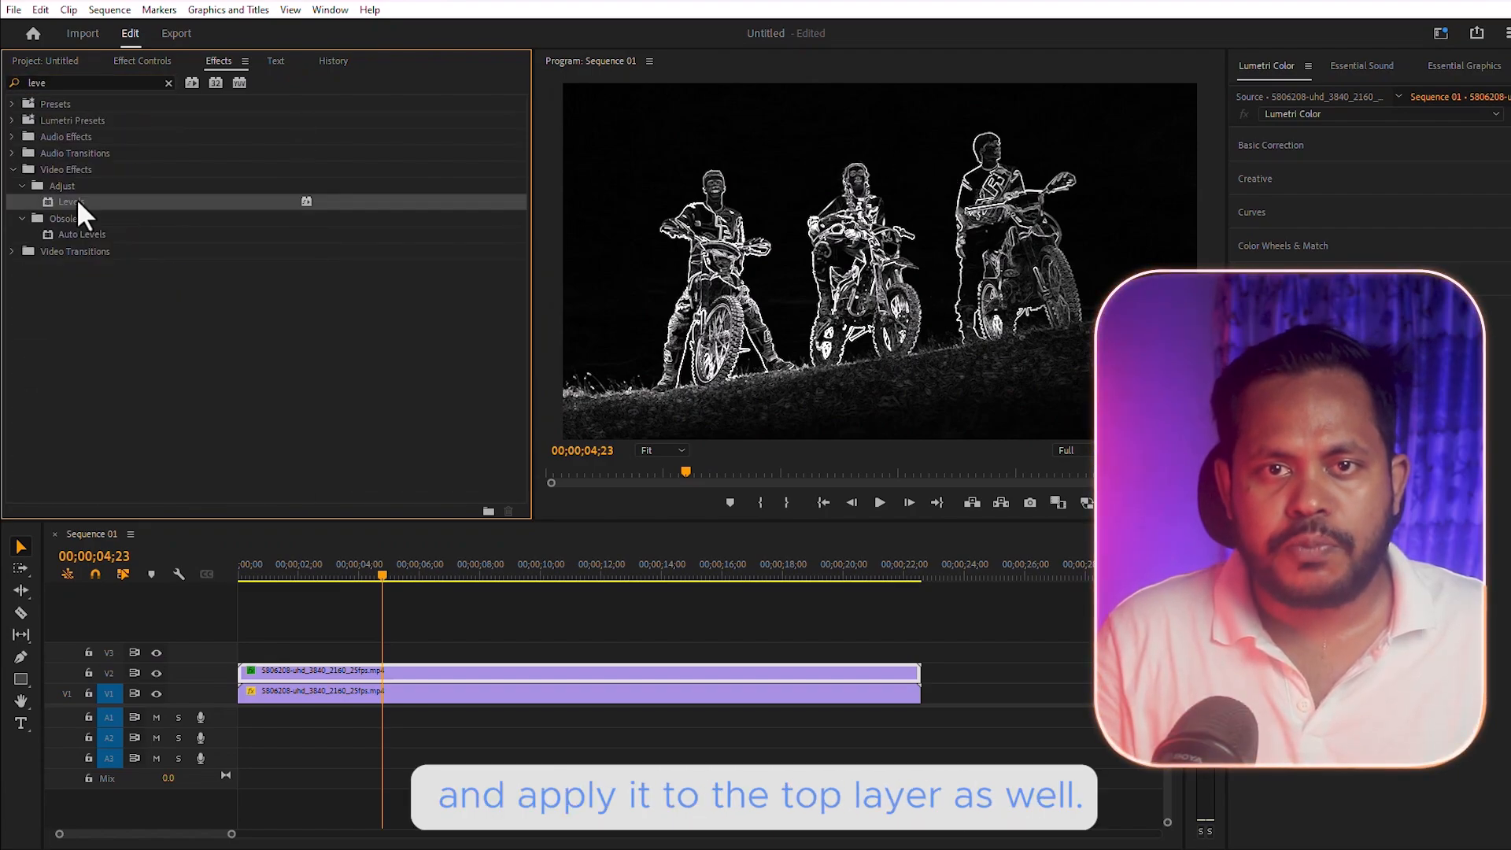
left_click_drag(405, 652, 398, 674)
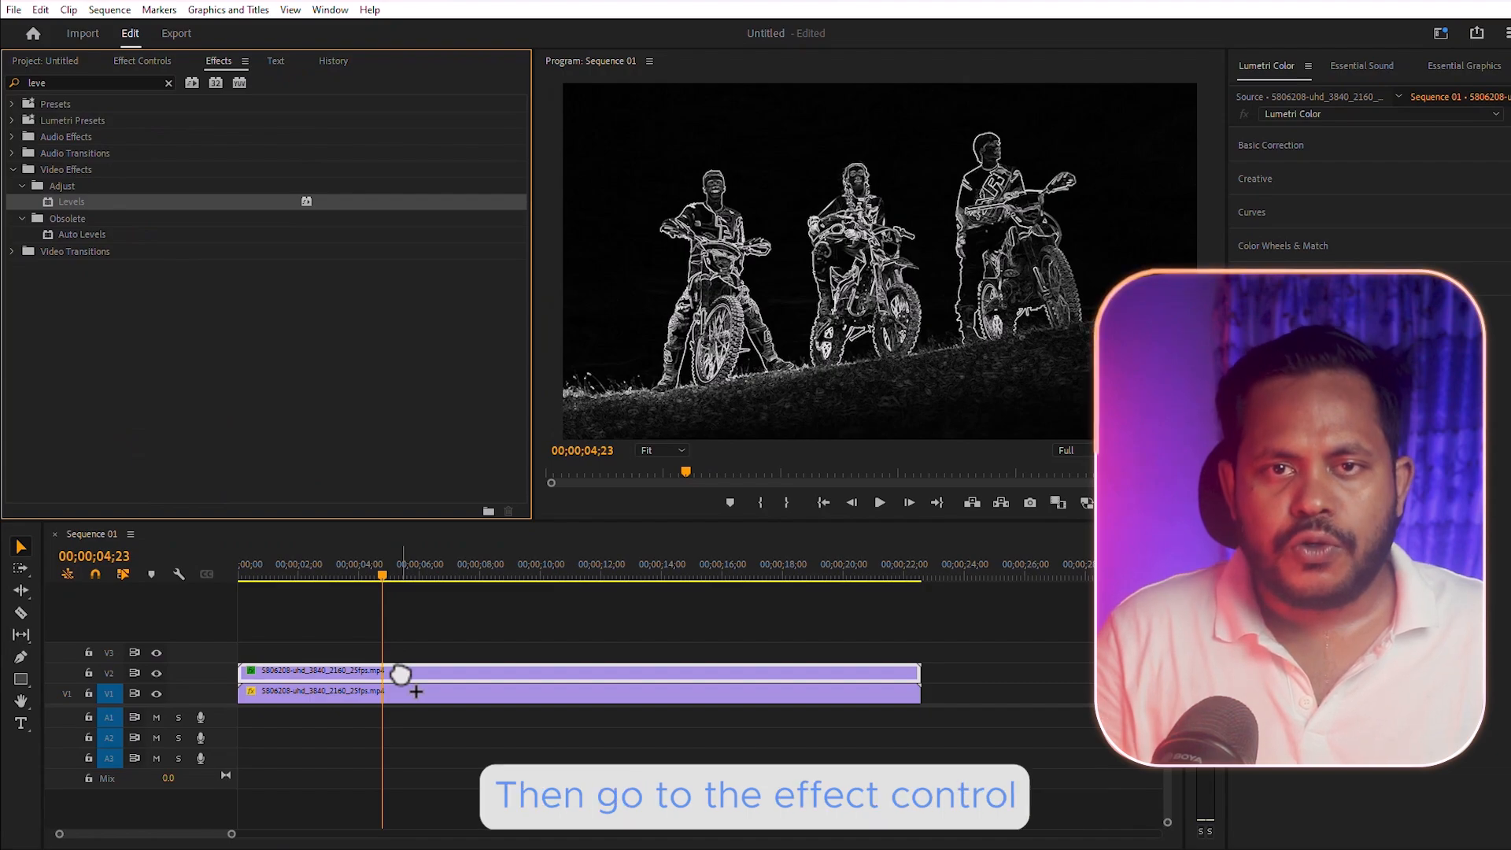
Set the Levels effect's (RGB) Black Input Level to 100 and (RGB) White Input Level to 130.
left_click(133, 60)
scroll(168, 129, "down", 5)
left_click(165, 261)
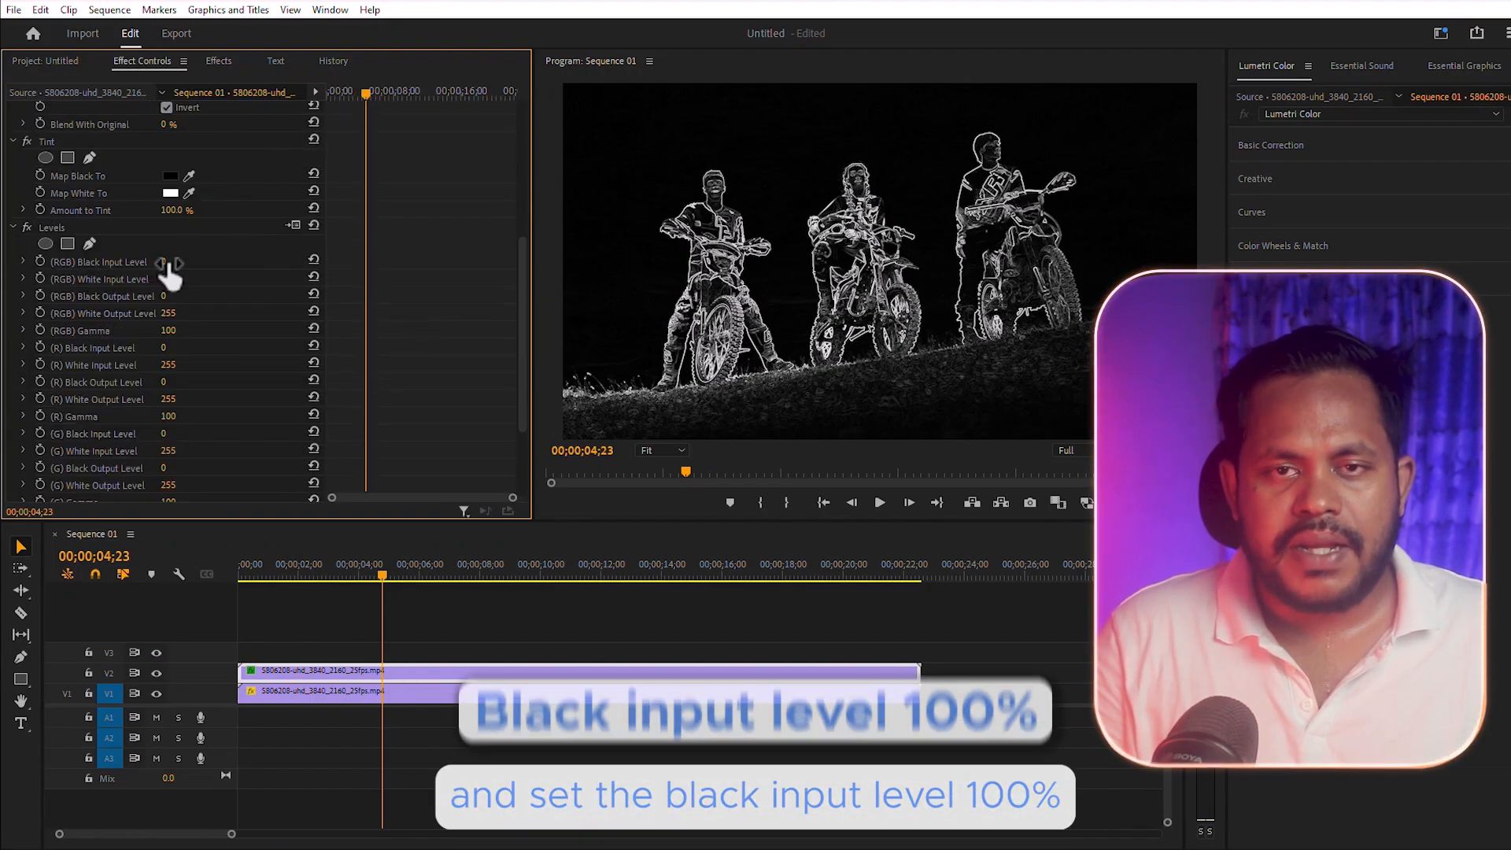
type("100")
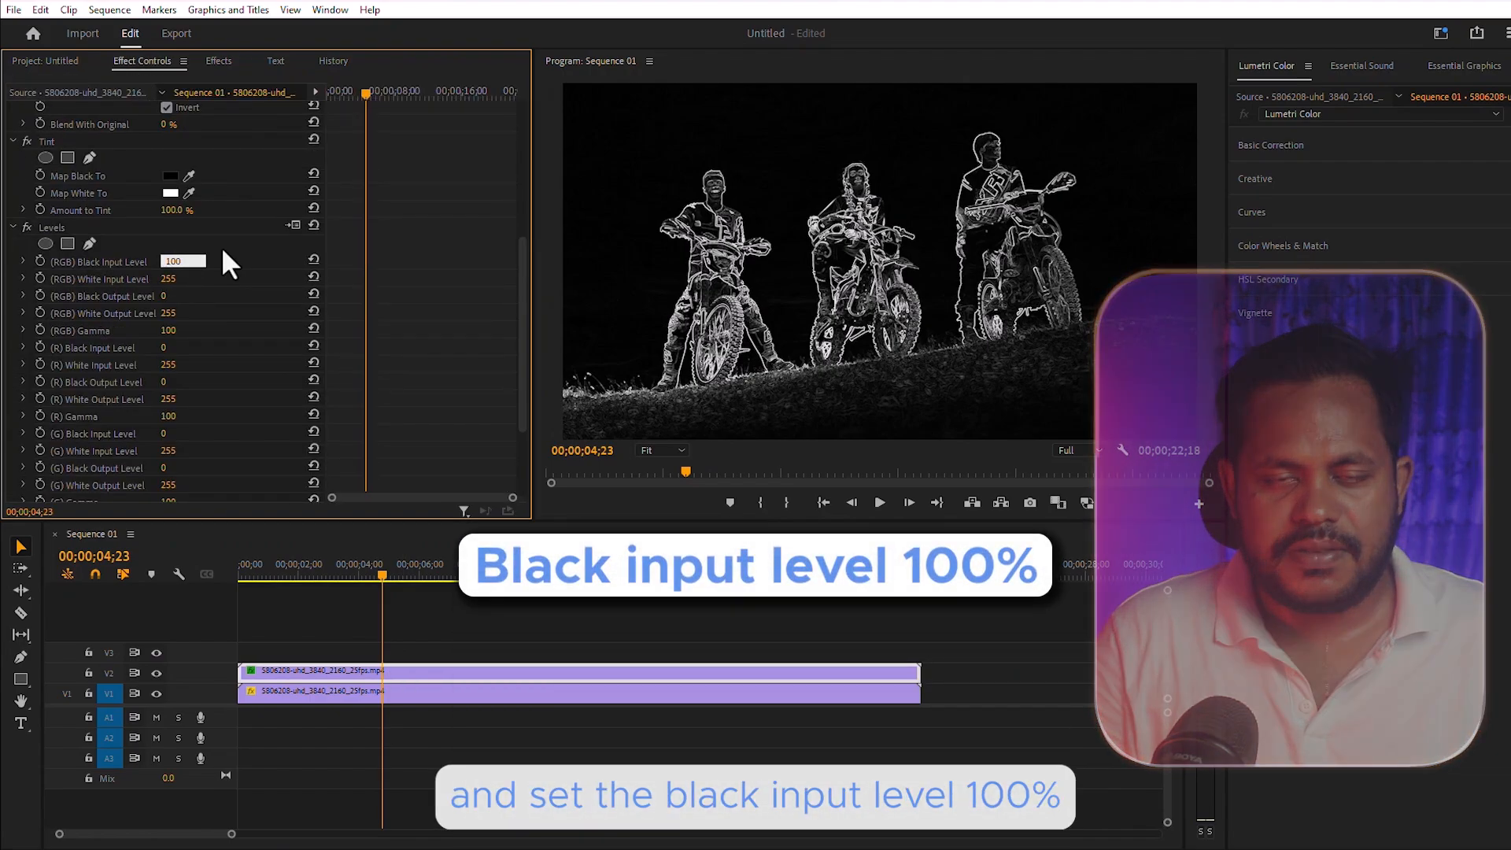
key("Return")
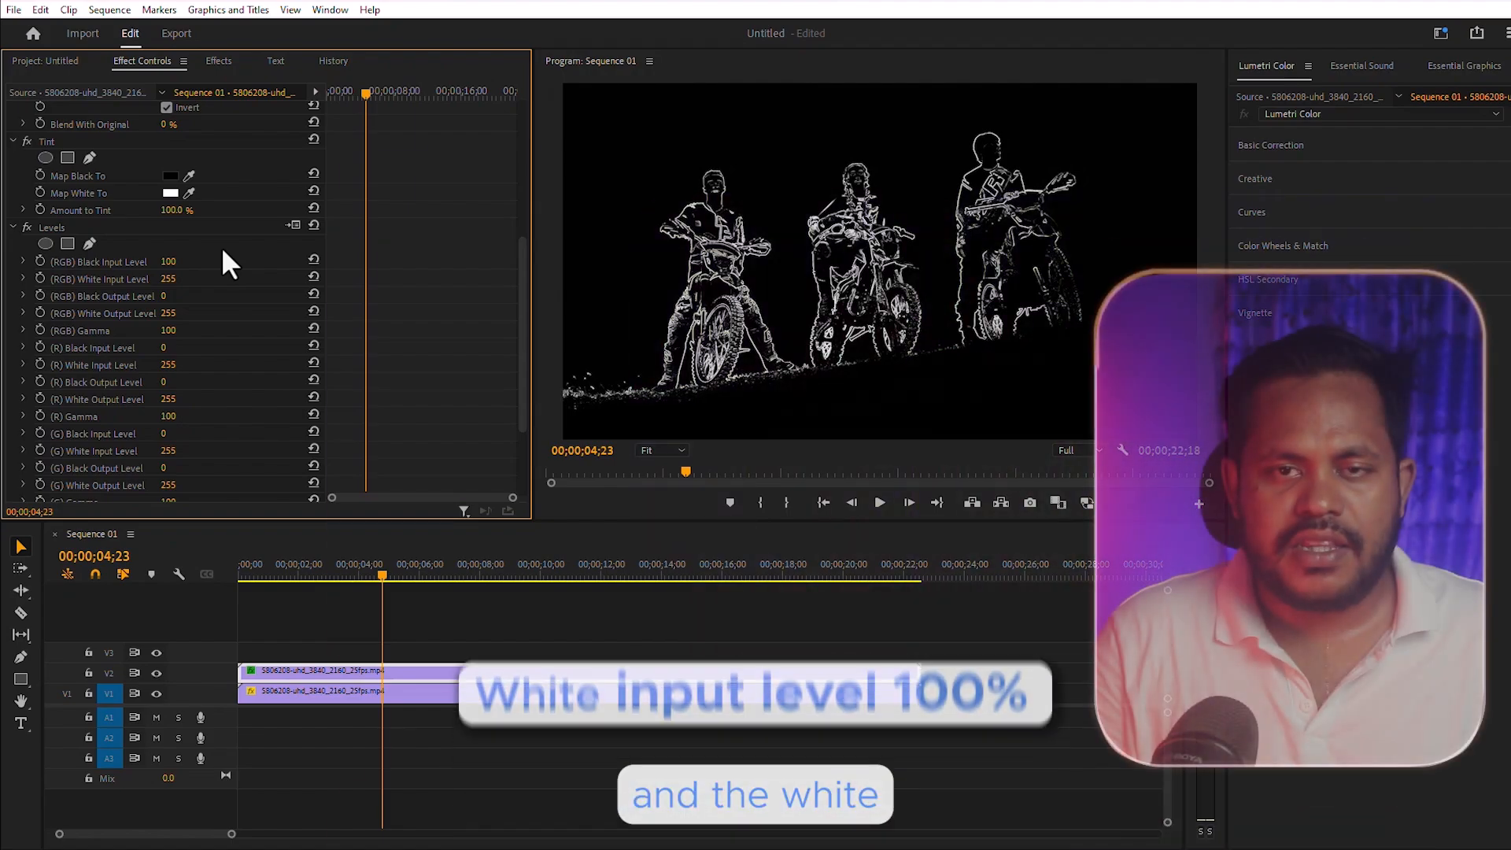
type("1")
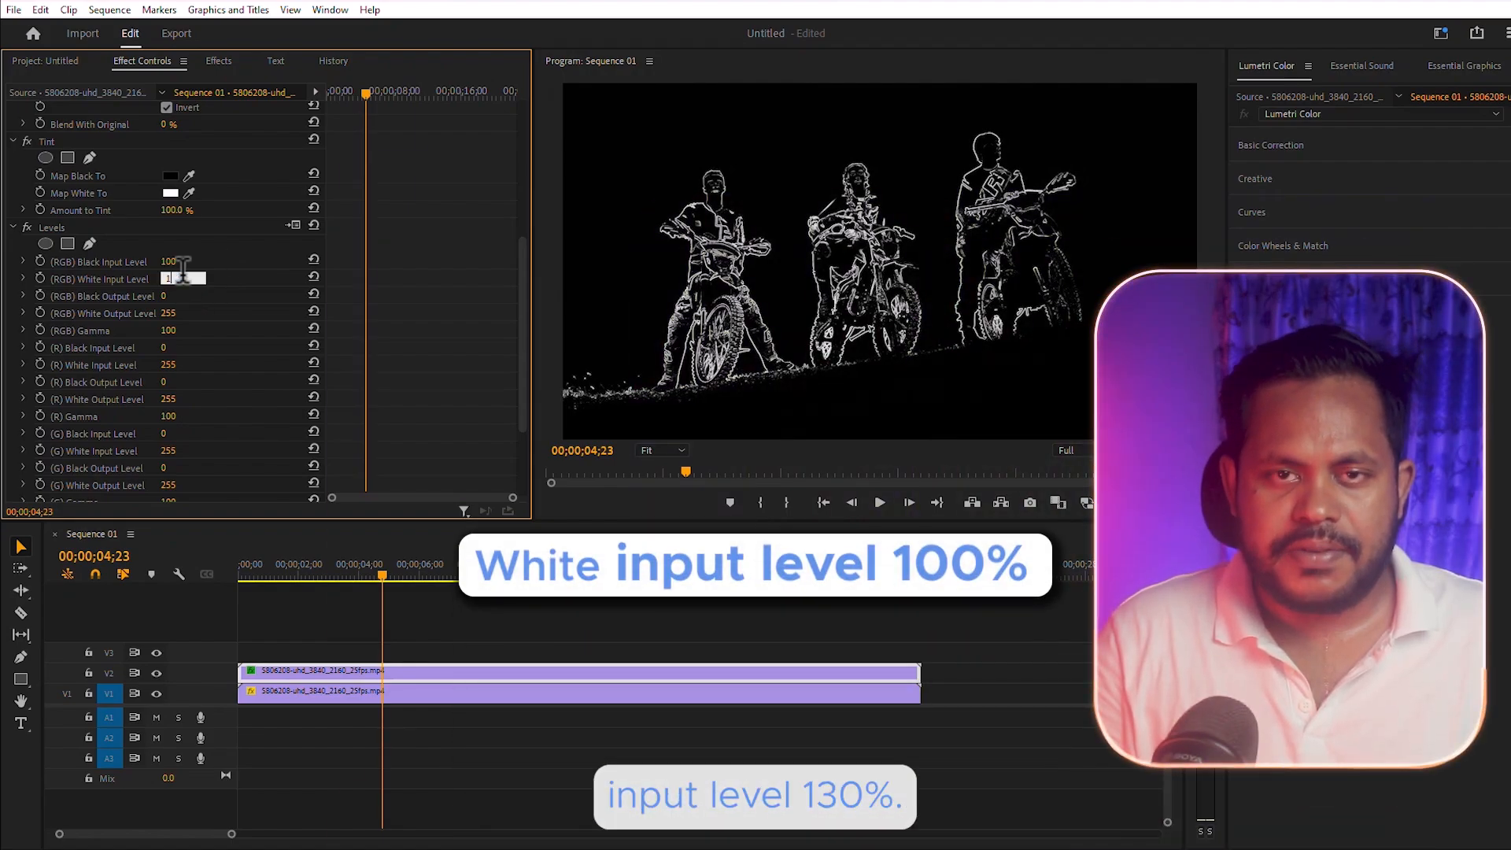
type("30")
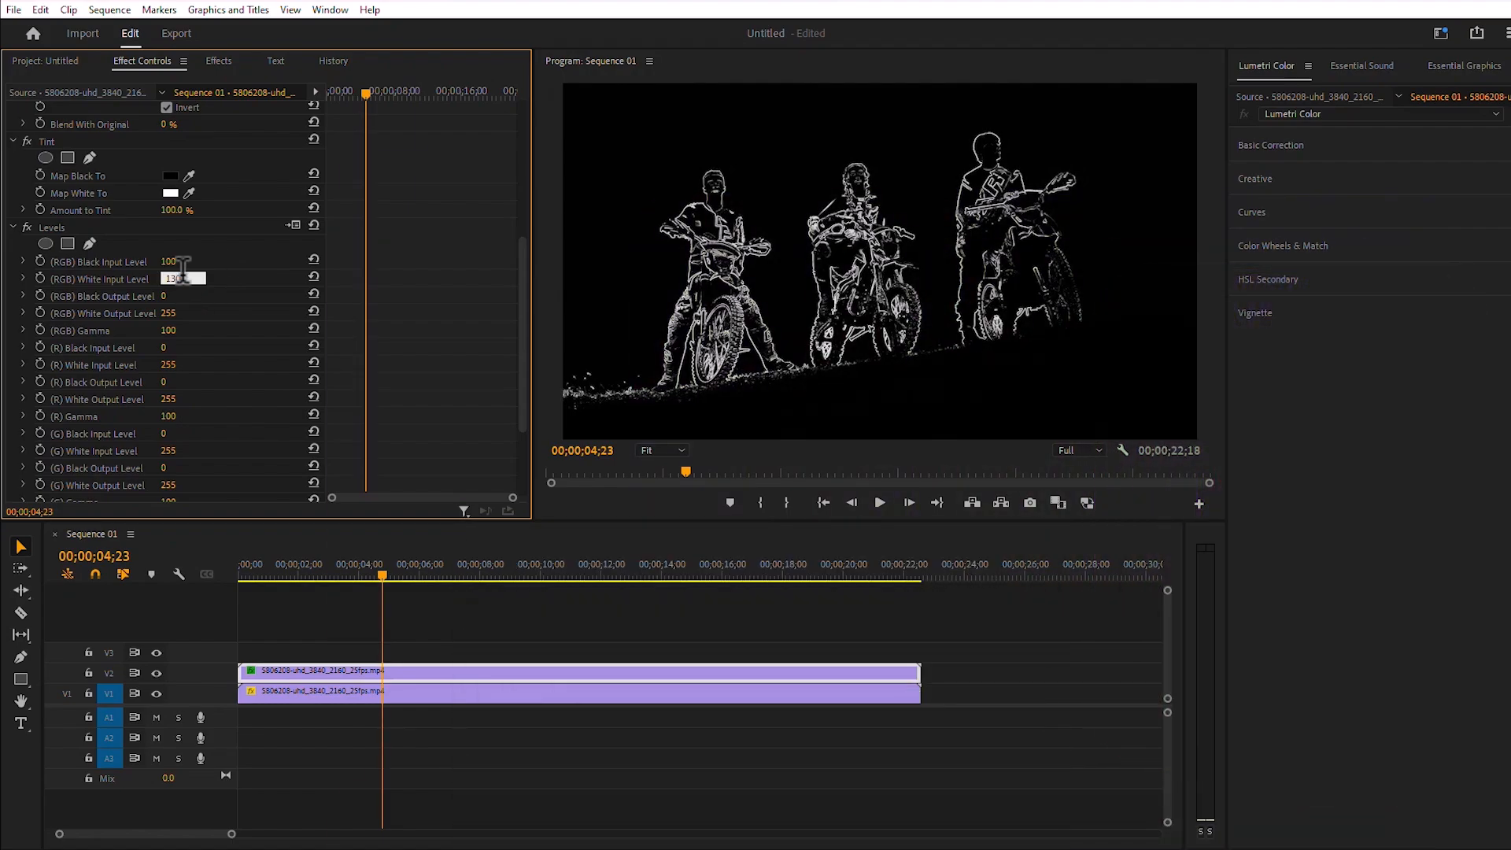
key("Return")
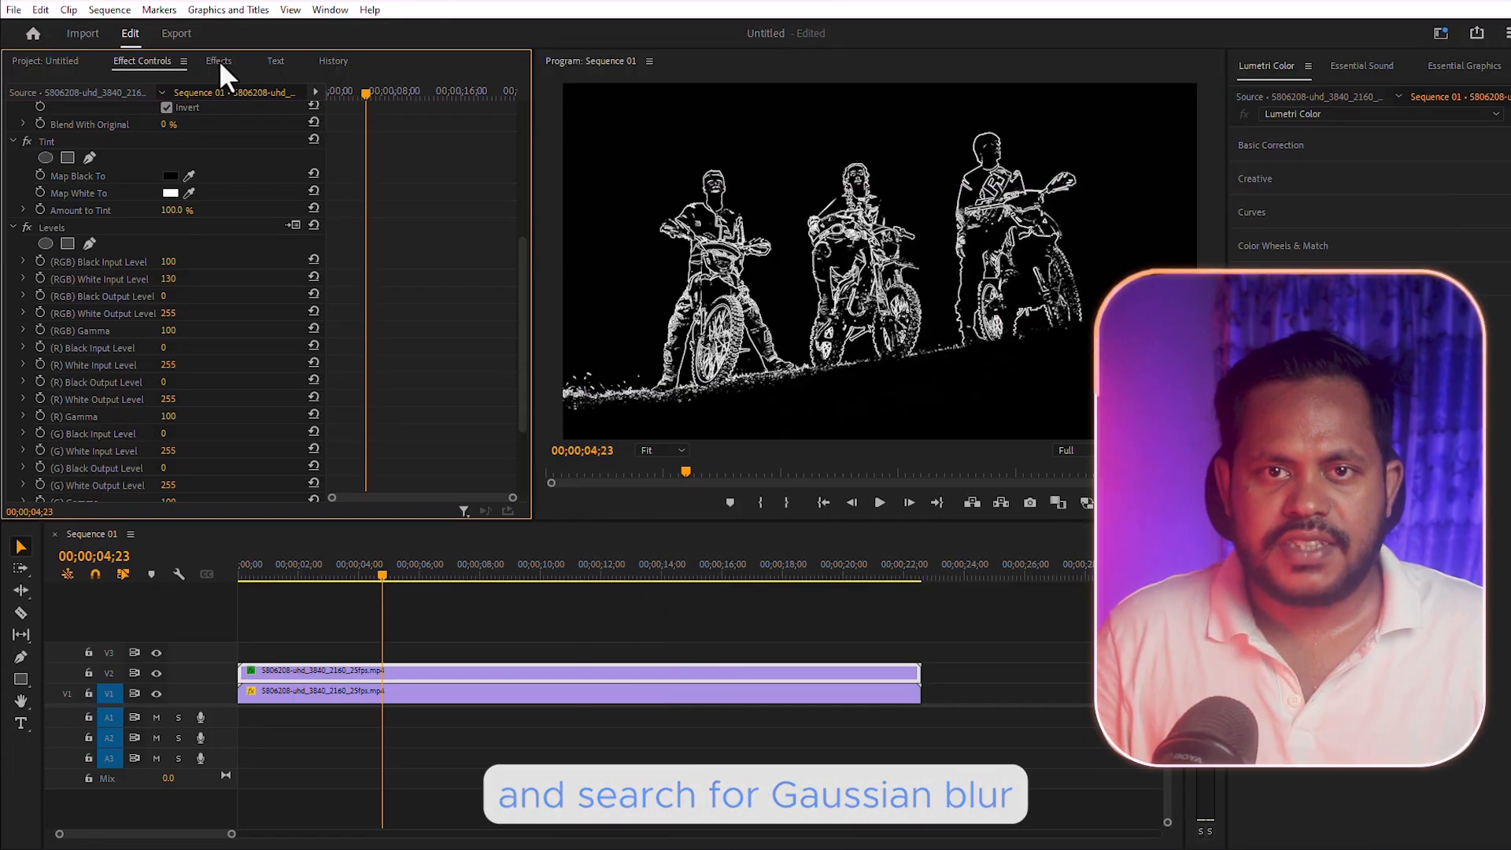
Apply the Gaussian Blur effect to the upper clip on V2 and set its Blurriness to 8.
left_click(219, 60)
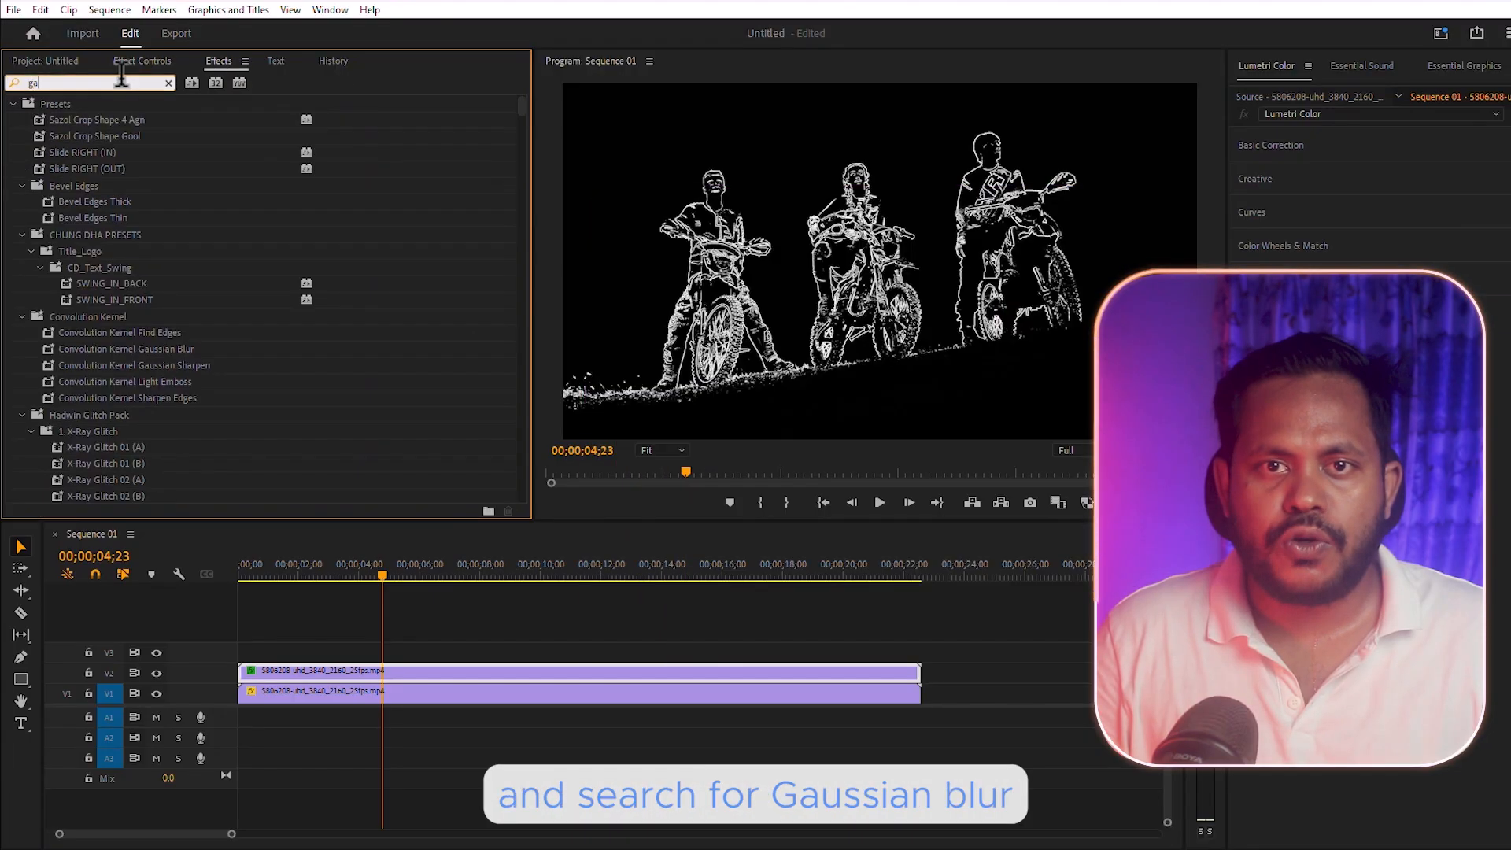
type("gaussian")
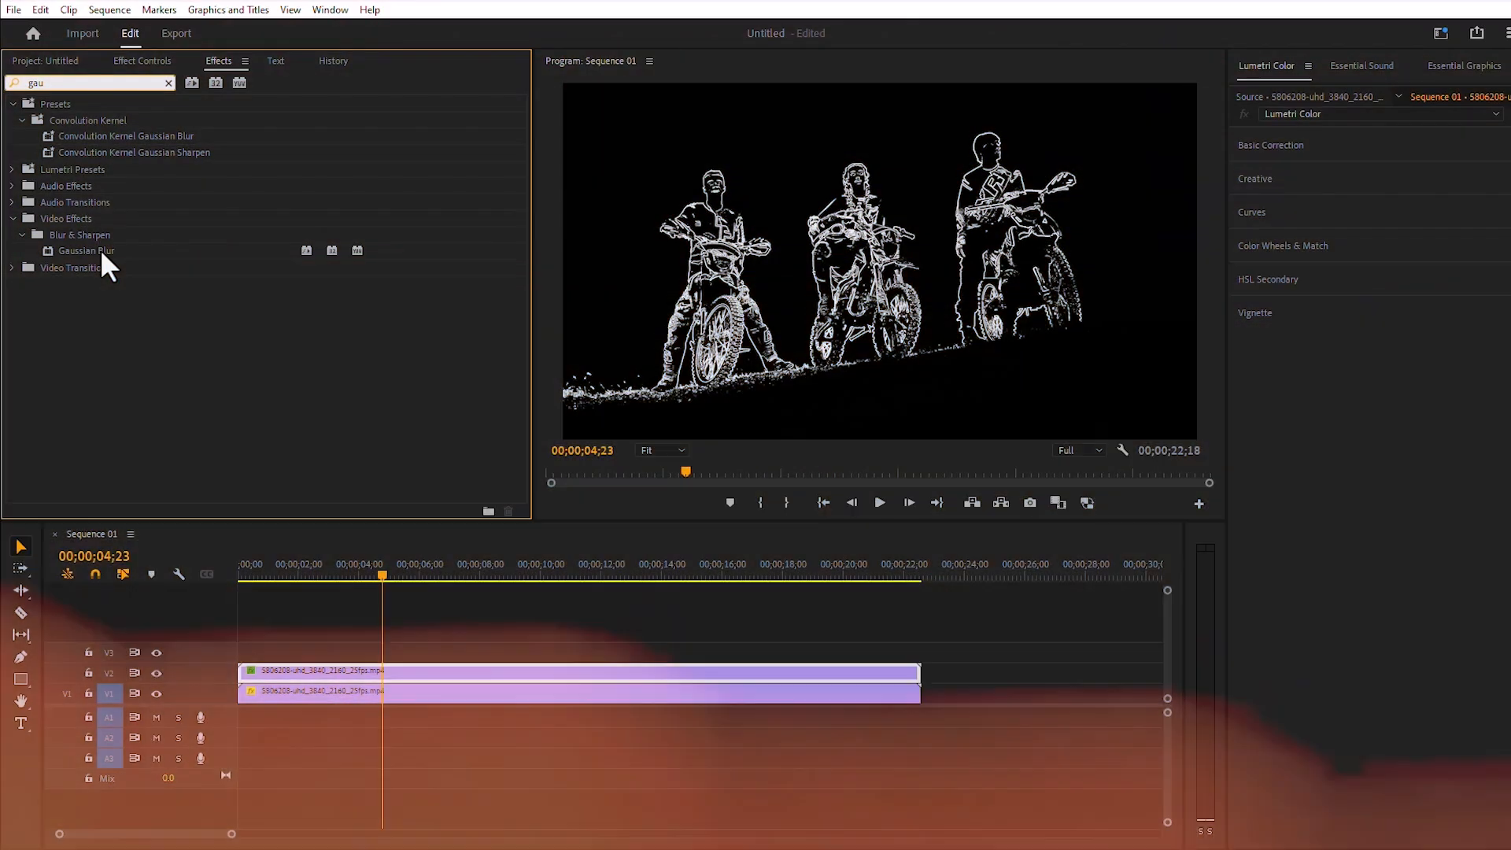
left_click(100, 250)
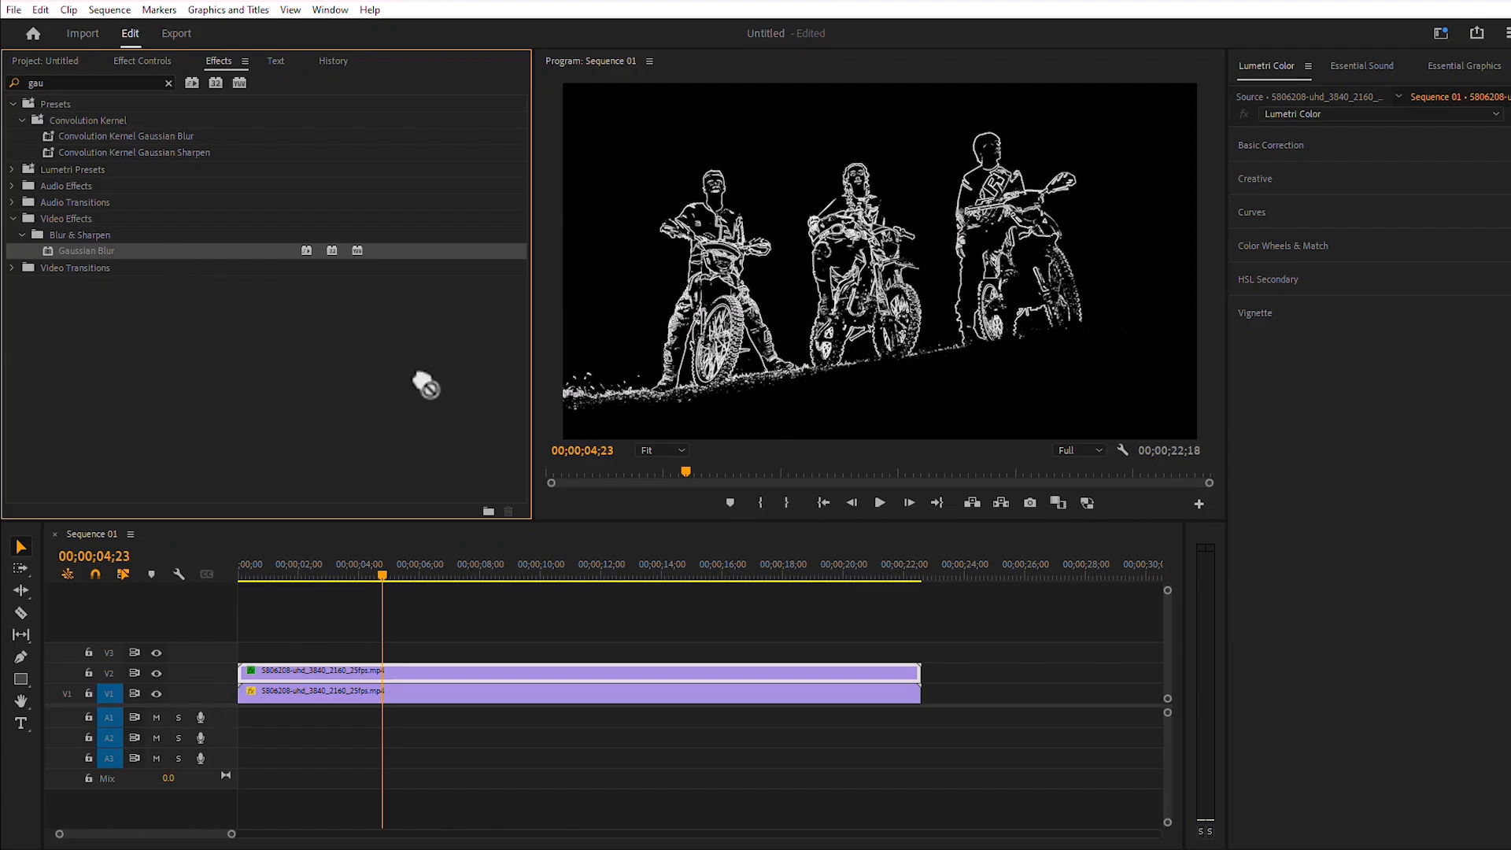
left_click_drag(445, 646, 425, 675)
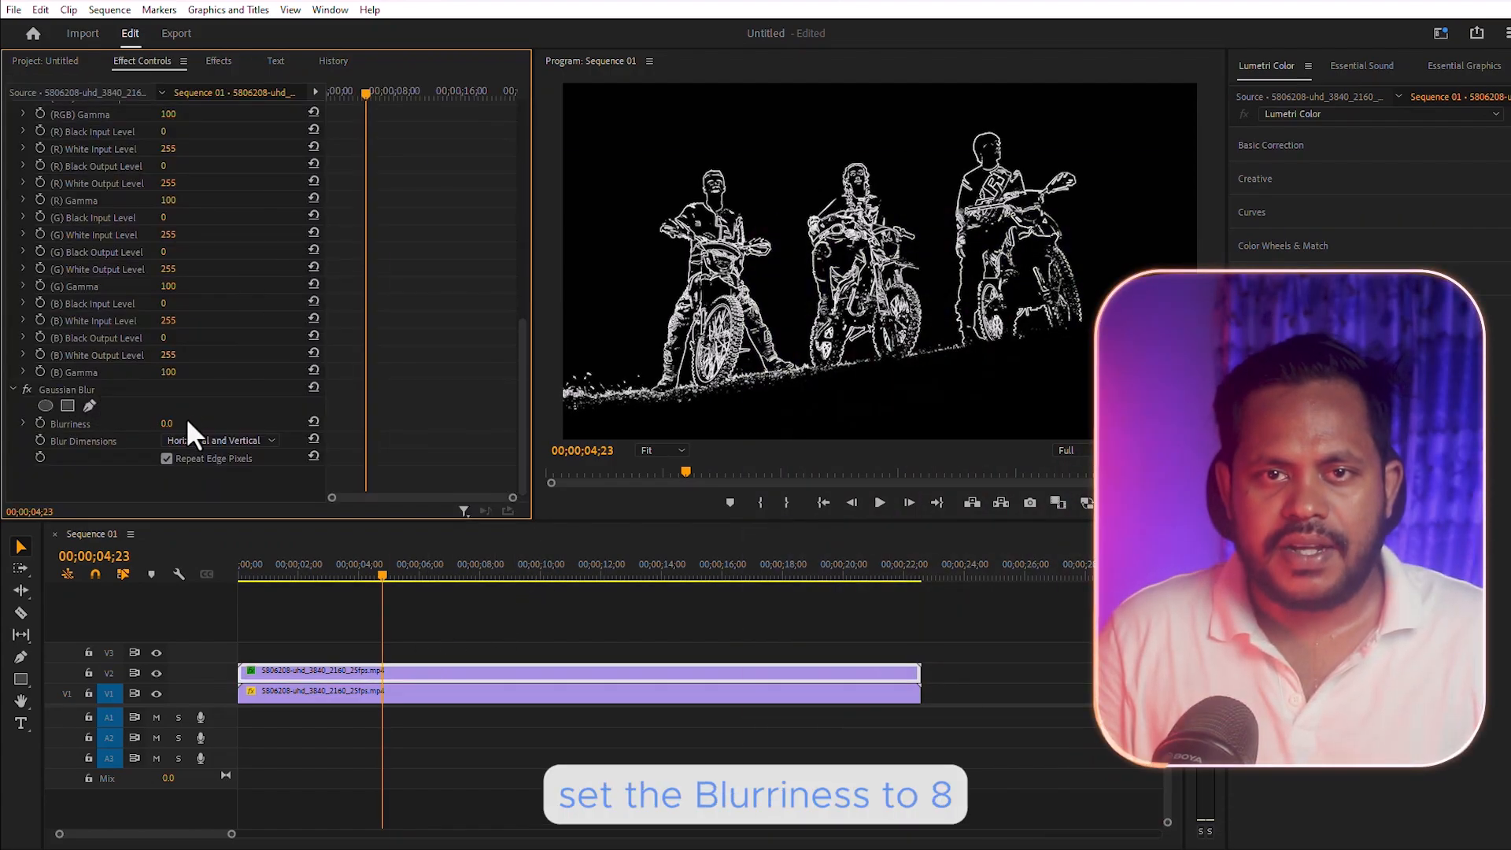
left_click(170, 425)
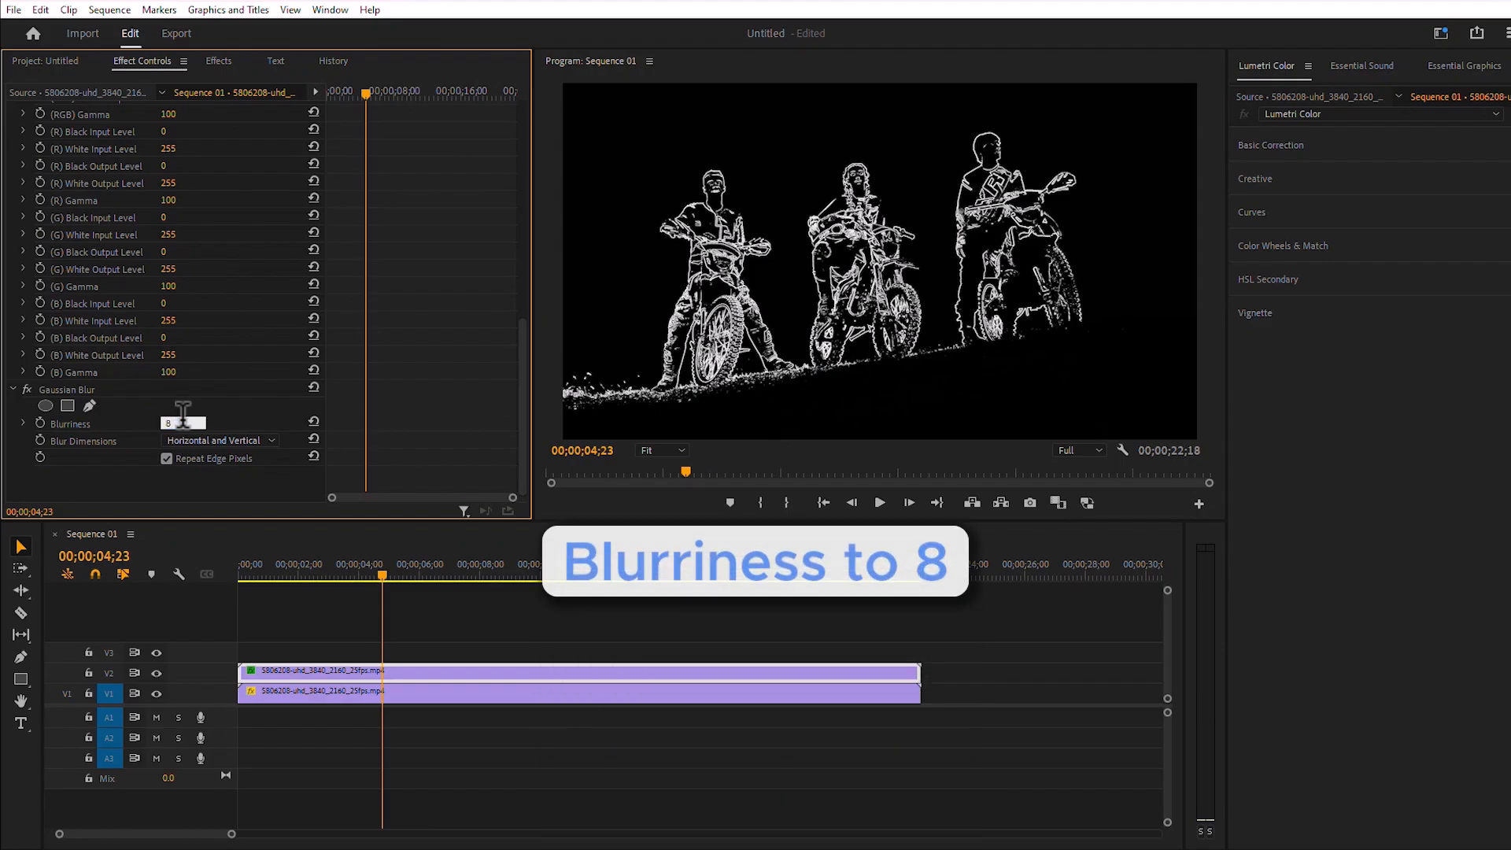
key("Return")
Search the effects for "4 colo" and apply 4-Color Gradient to the upper clip on V2.
left_click(218, 60)
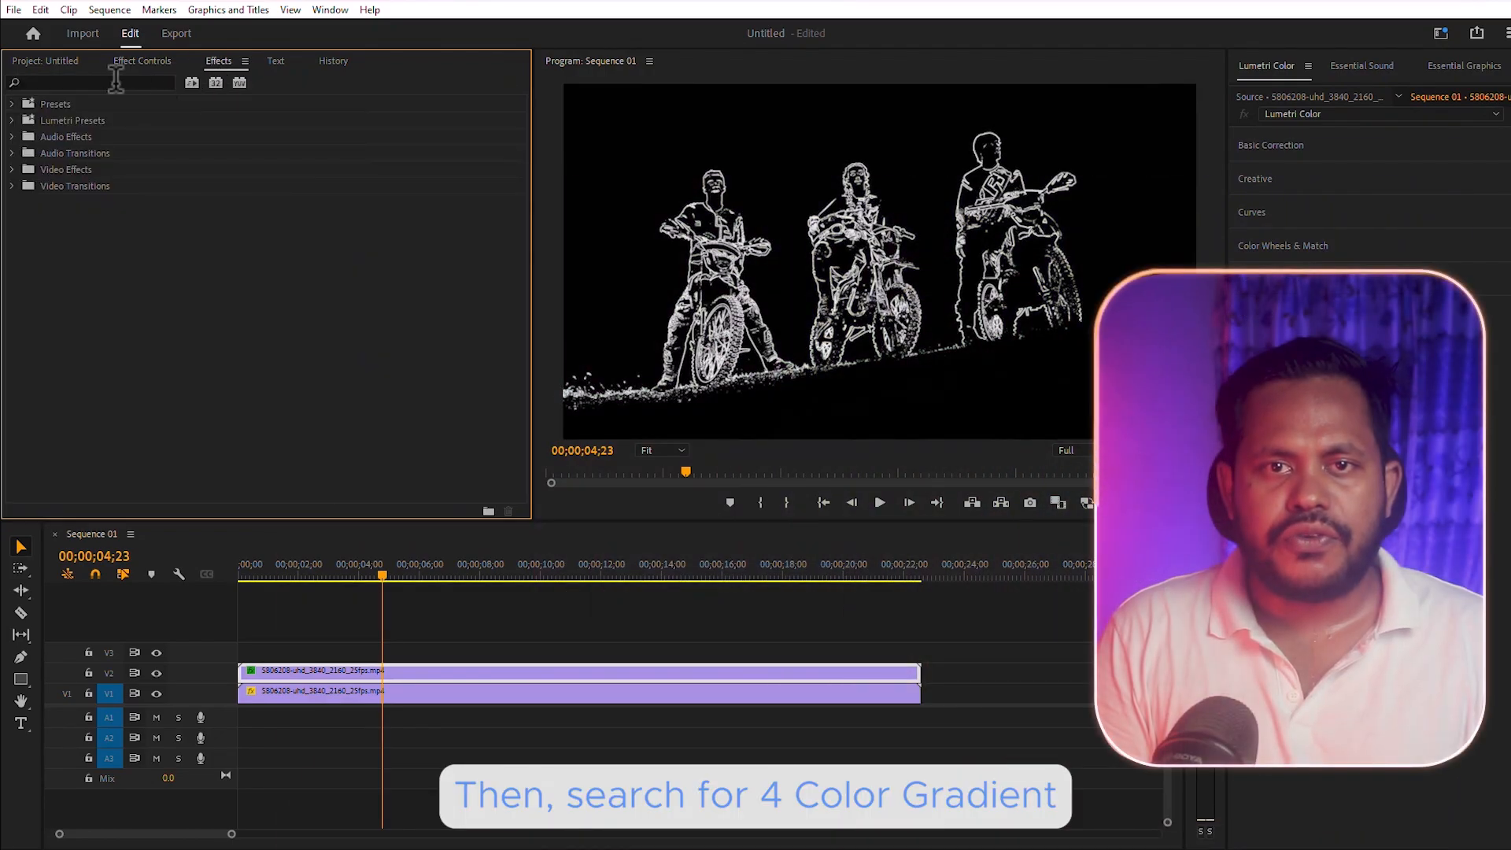
left_click(116, 82)
type("4 colo")
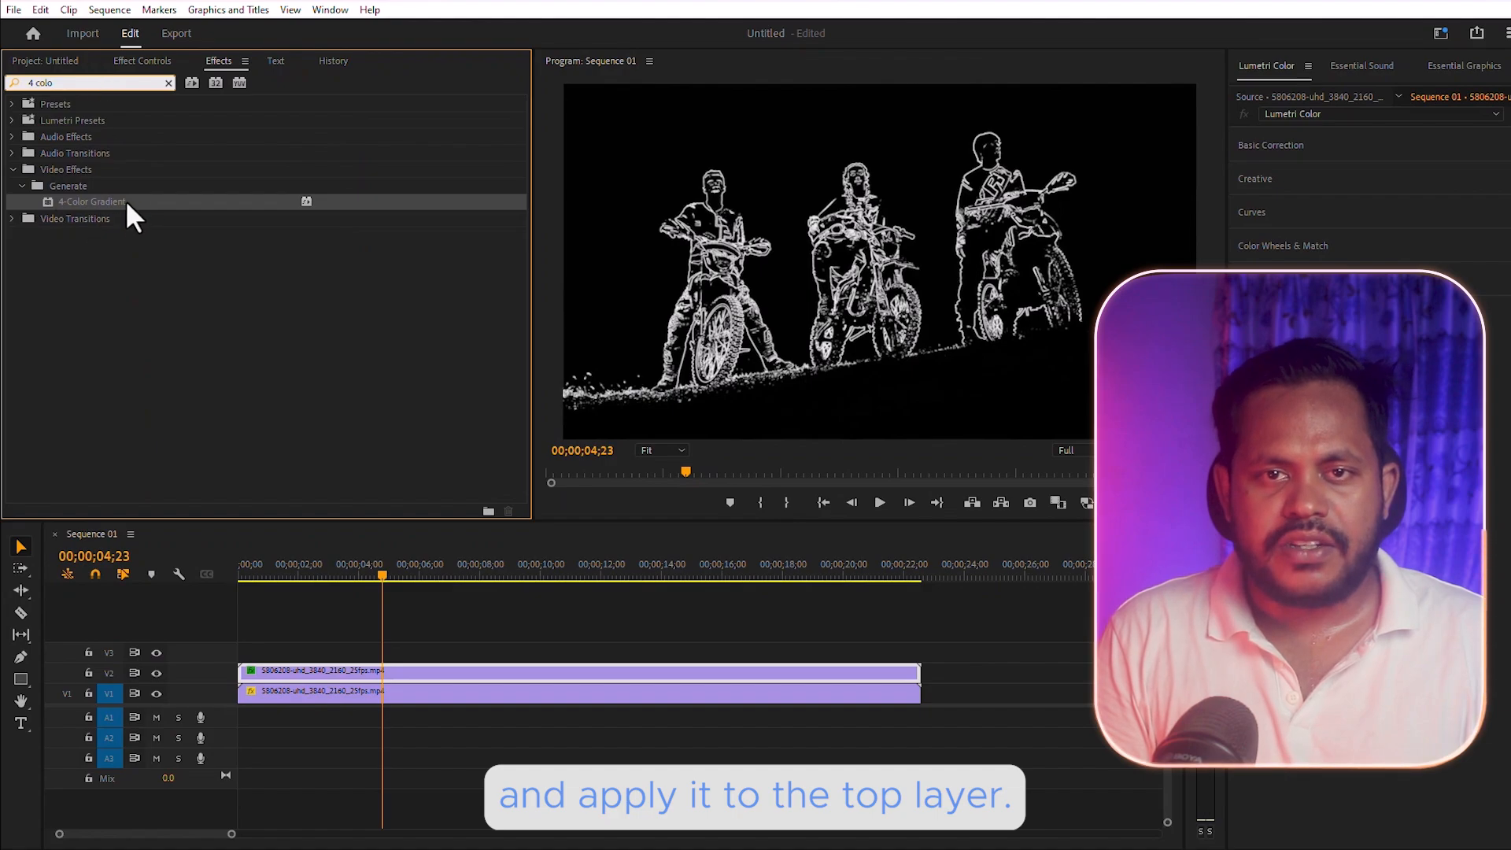
left_click_drag(125, 200, 450, 677)
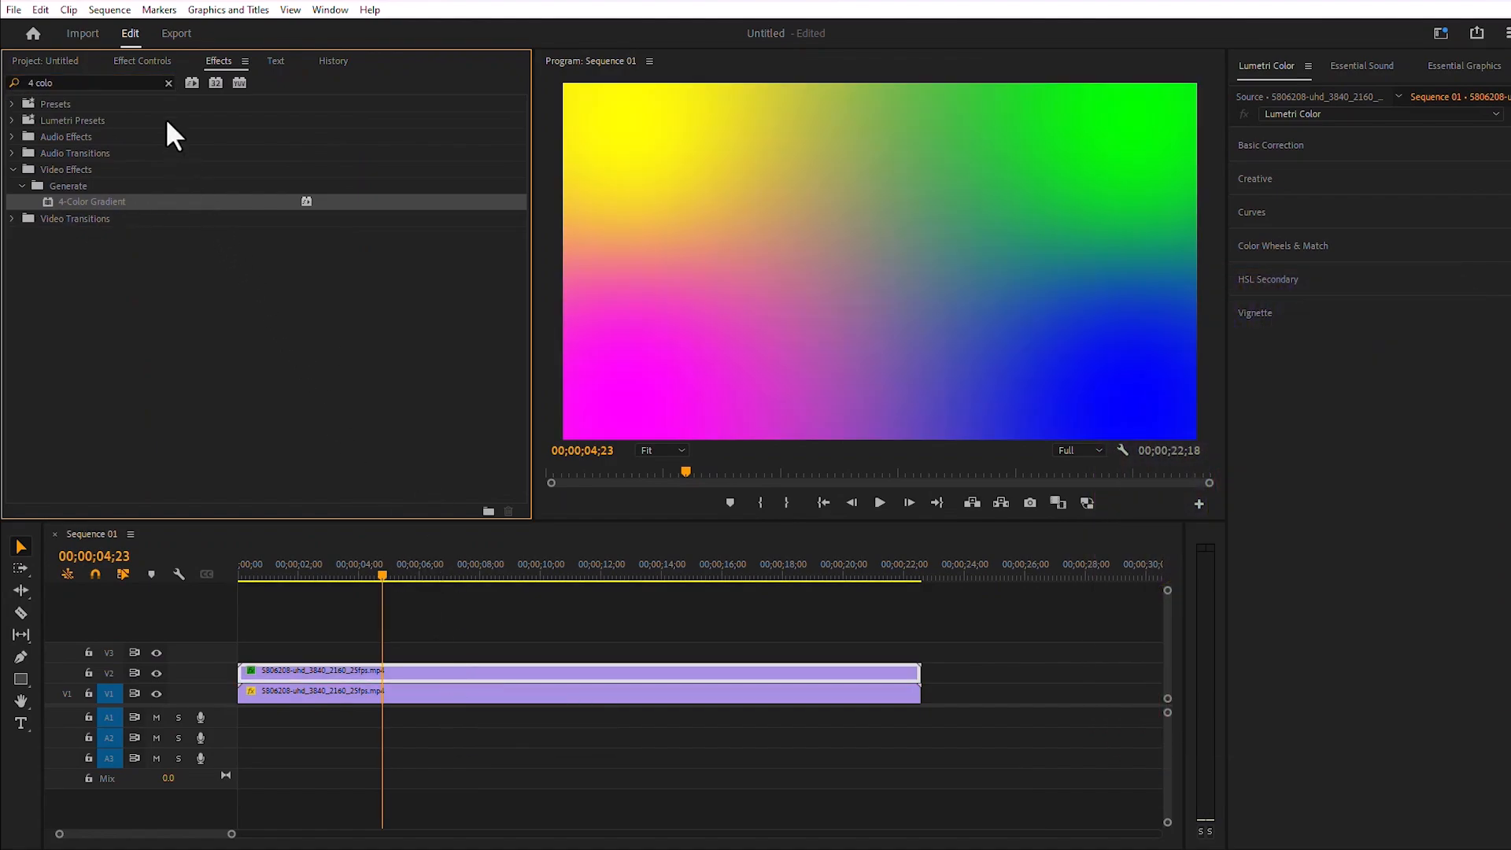
Change Color 1 of the clip's 4-Color Gradient to blue, 0000FF.
left_click(142, 61)
scroll(253, 338, "down", 5)
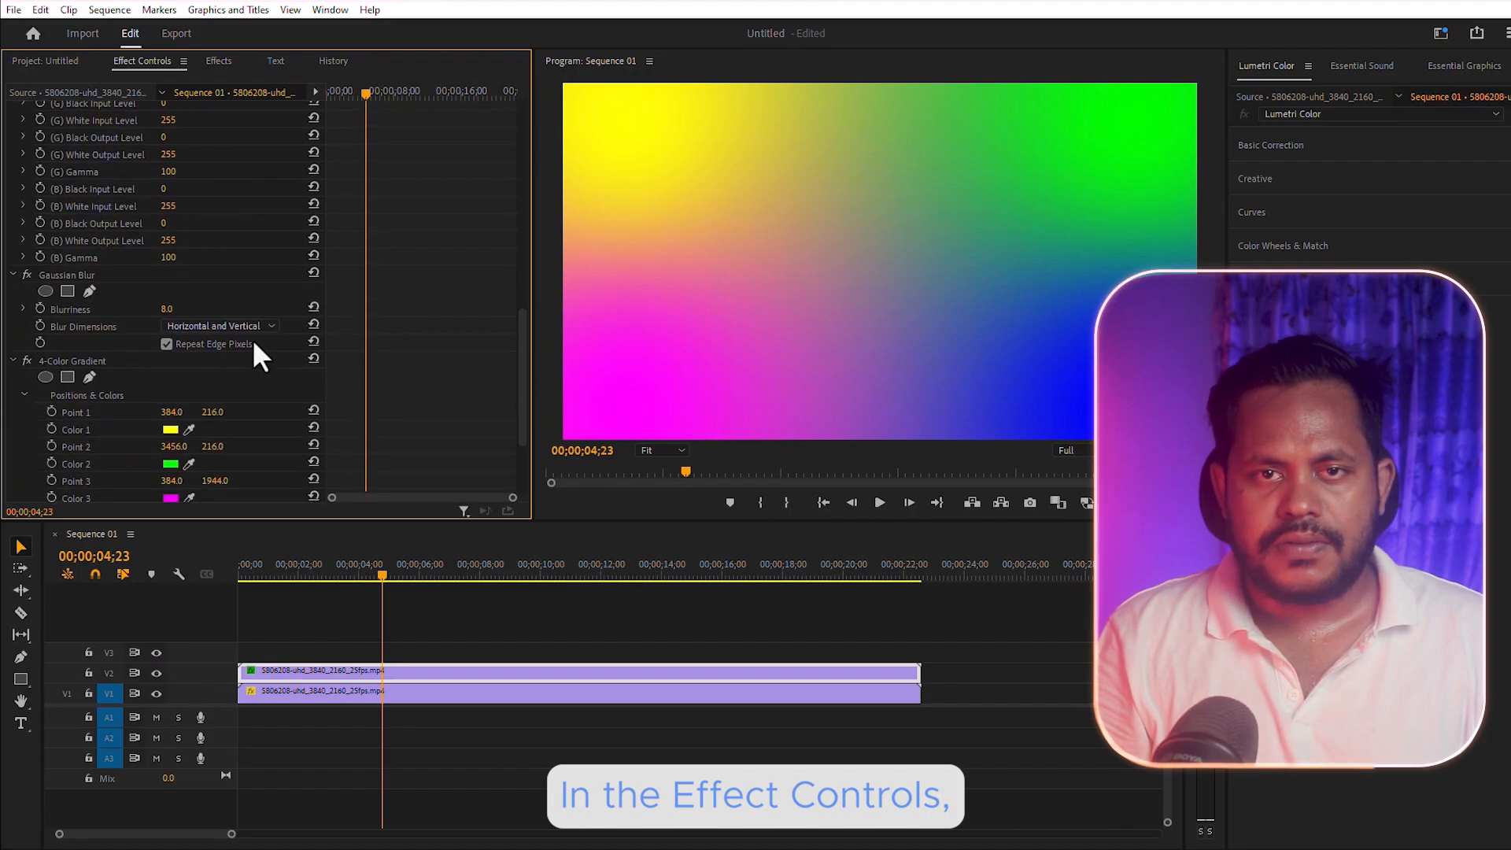
scroll(253, 338, "down", 3)
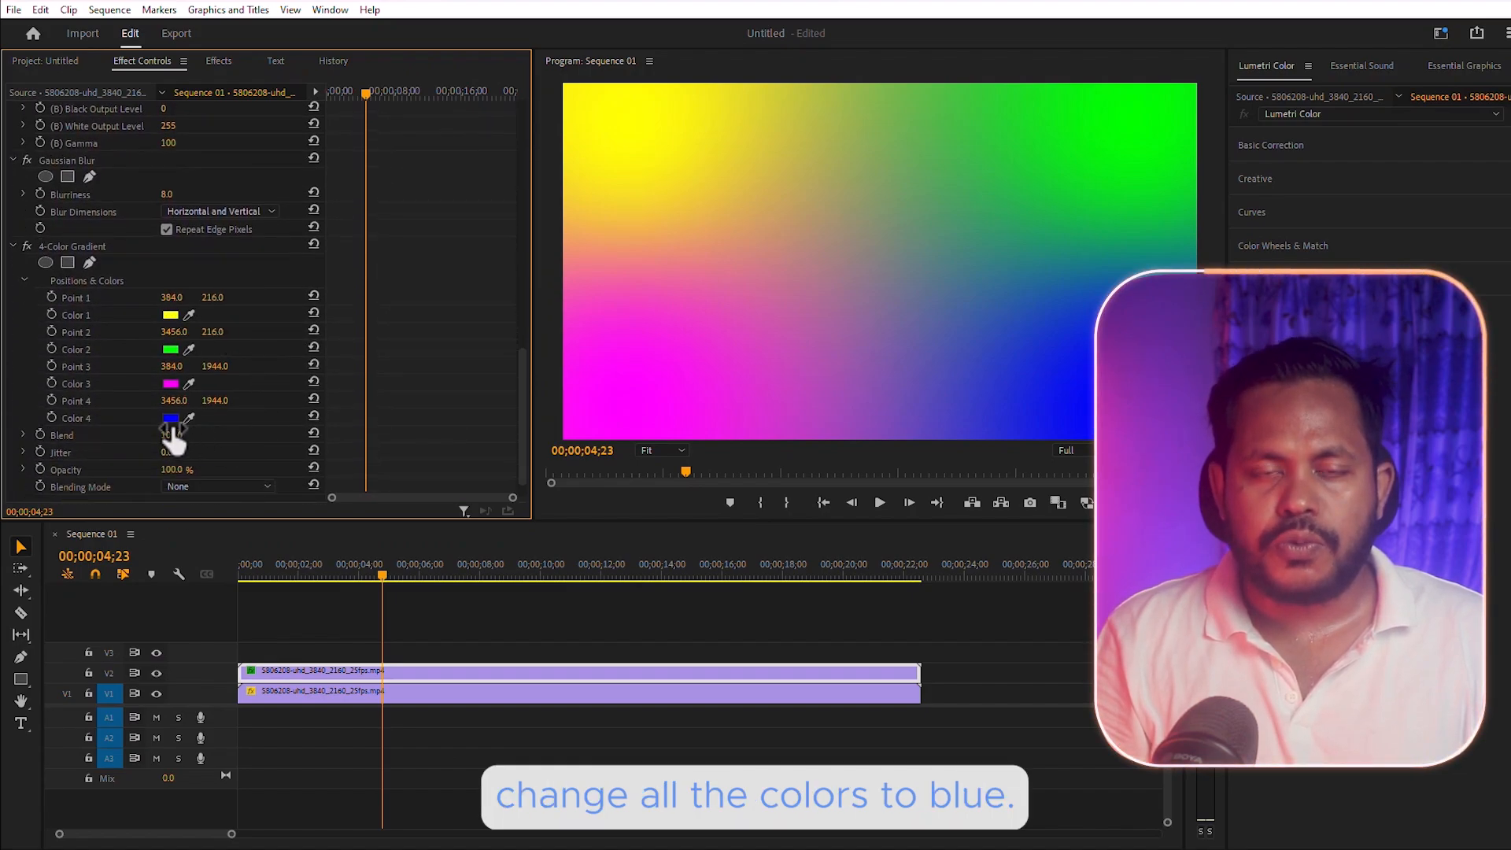
scroll(172, 441, "down", 1)
left_click(168, 298)
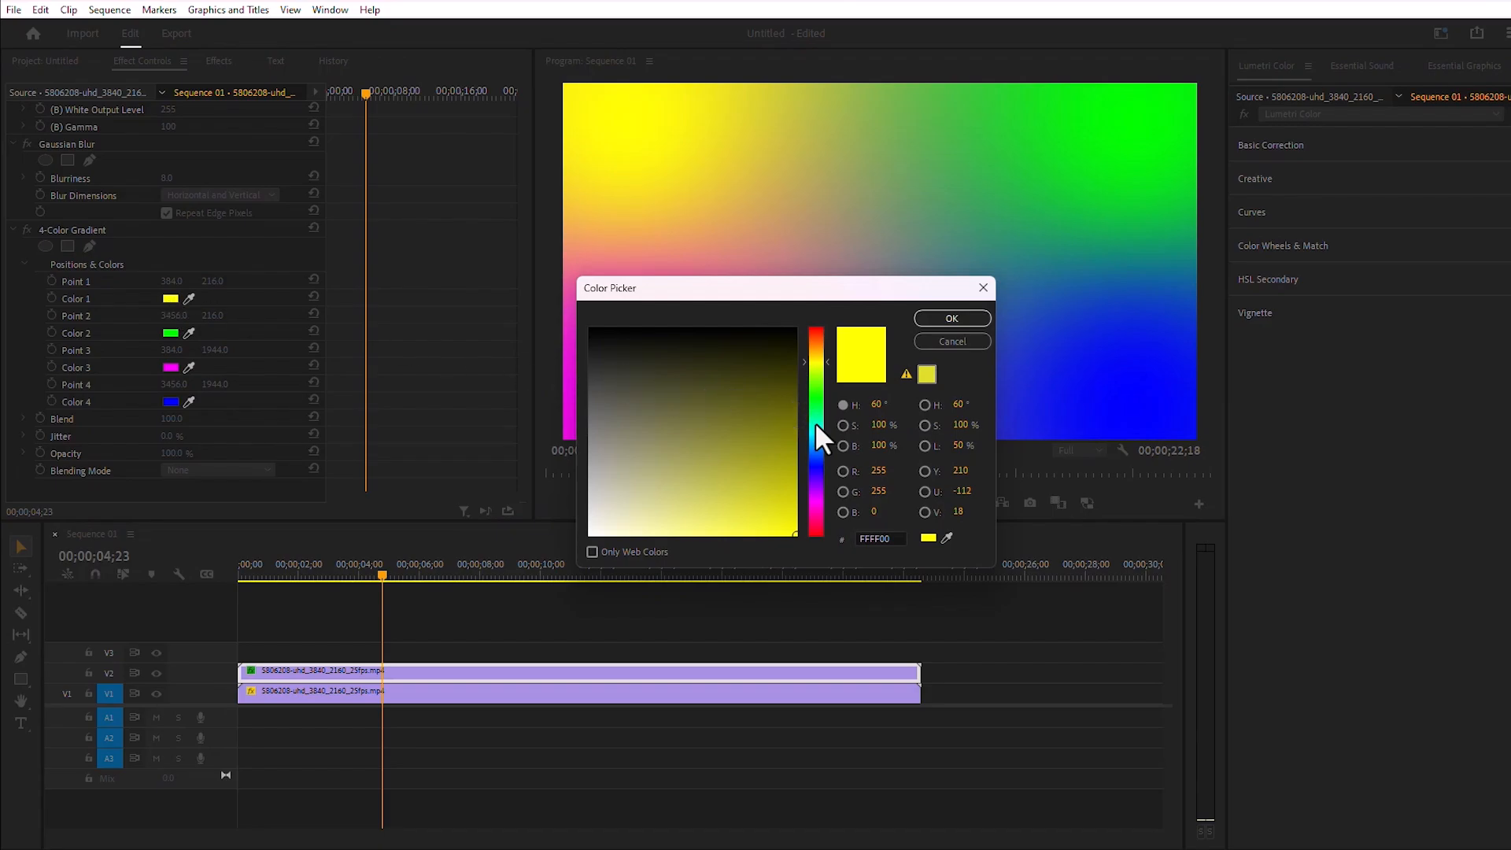
left_click_drag(816, 424, 823, 467)
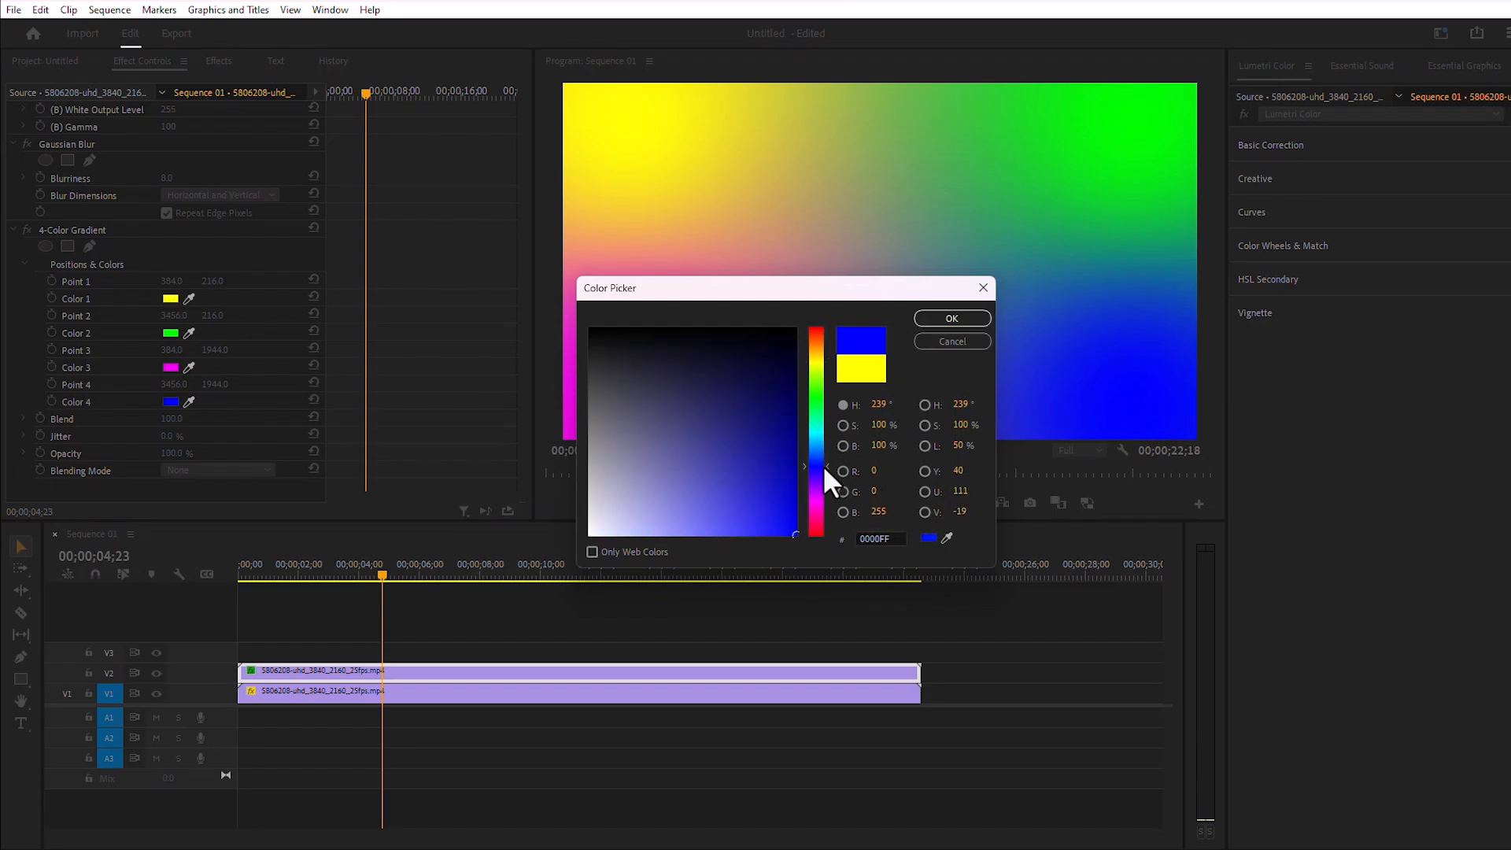
left_click(951, 318)
Change the 4-Color Gradient's Color 2 to blue 0018FF and Color 3 to blue 0600FF.
left_click(171, 333)
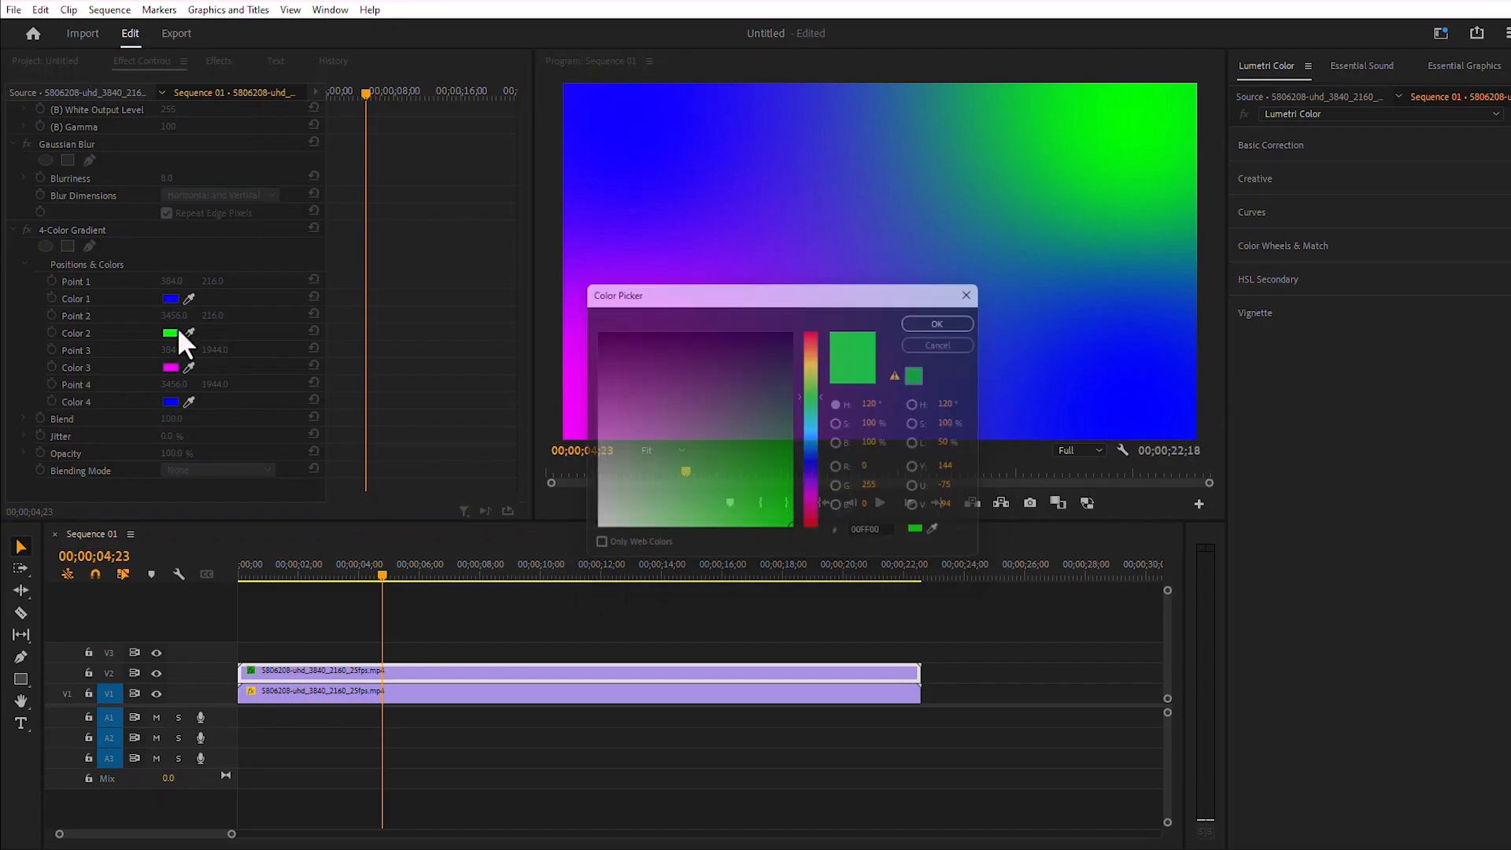
left_click_drag(816, 414, 815, 461)
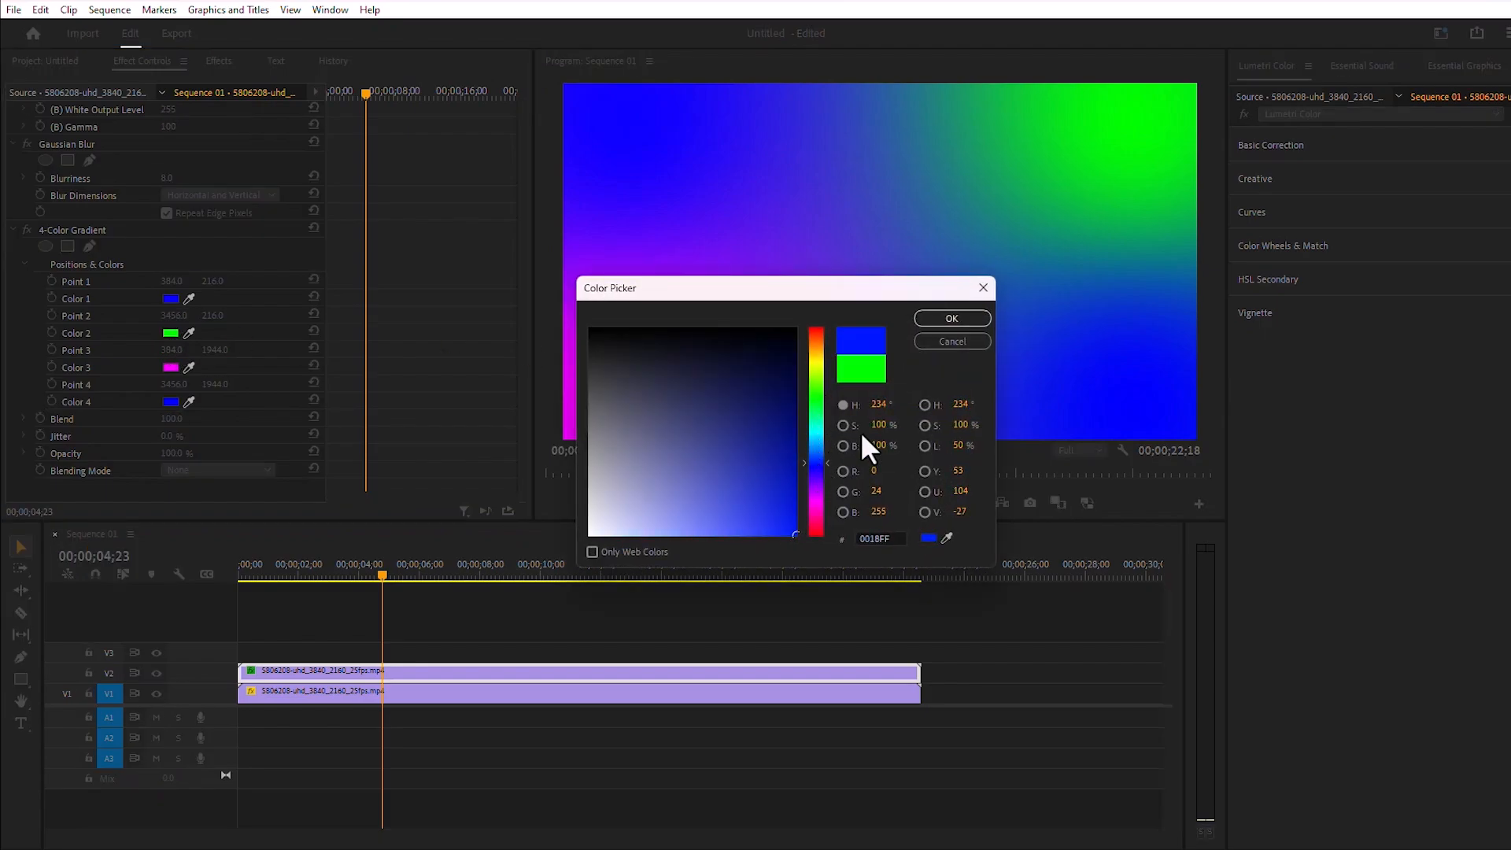
left_click(960, 321)
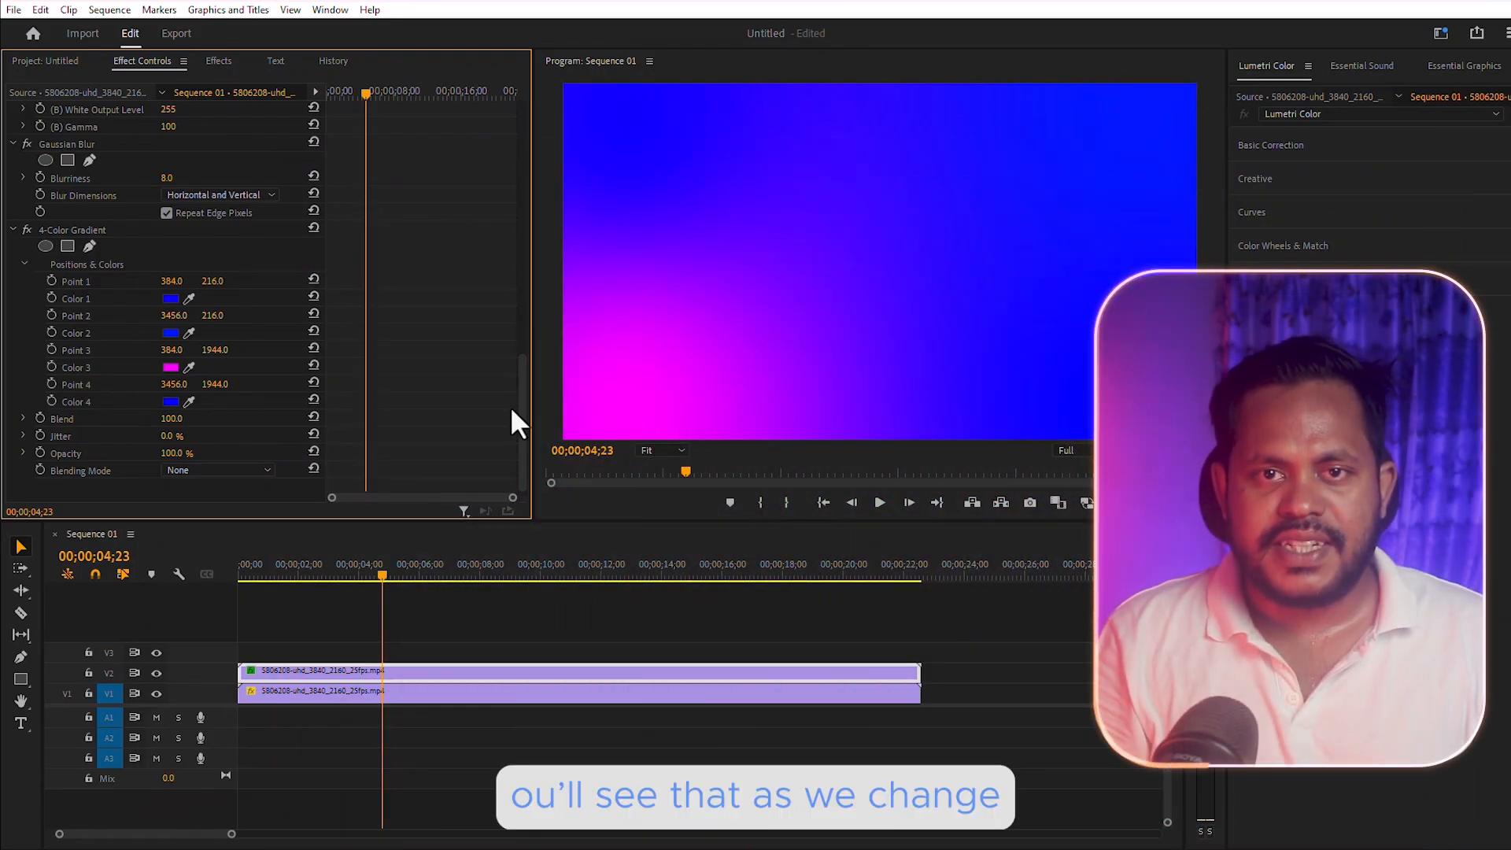
left_click(170, 367)
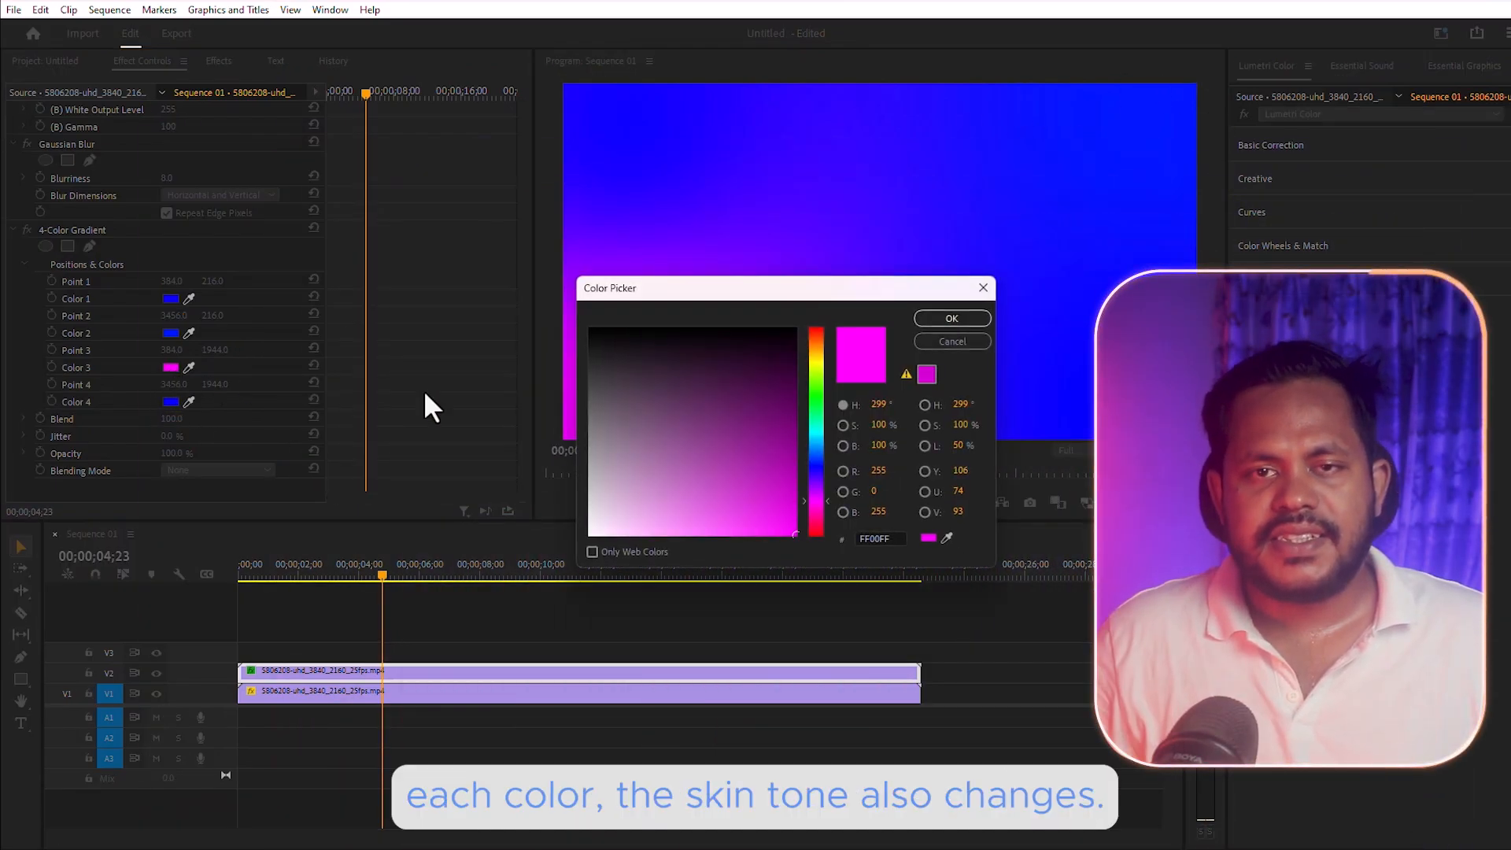
left_click(814, 466)
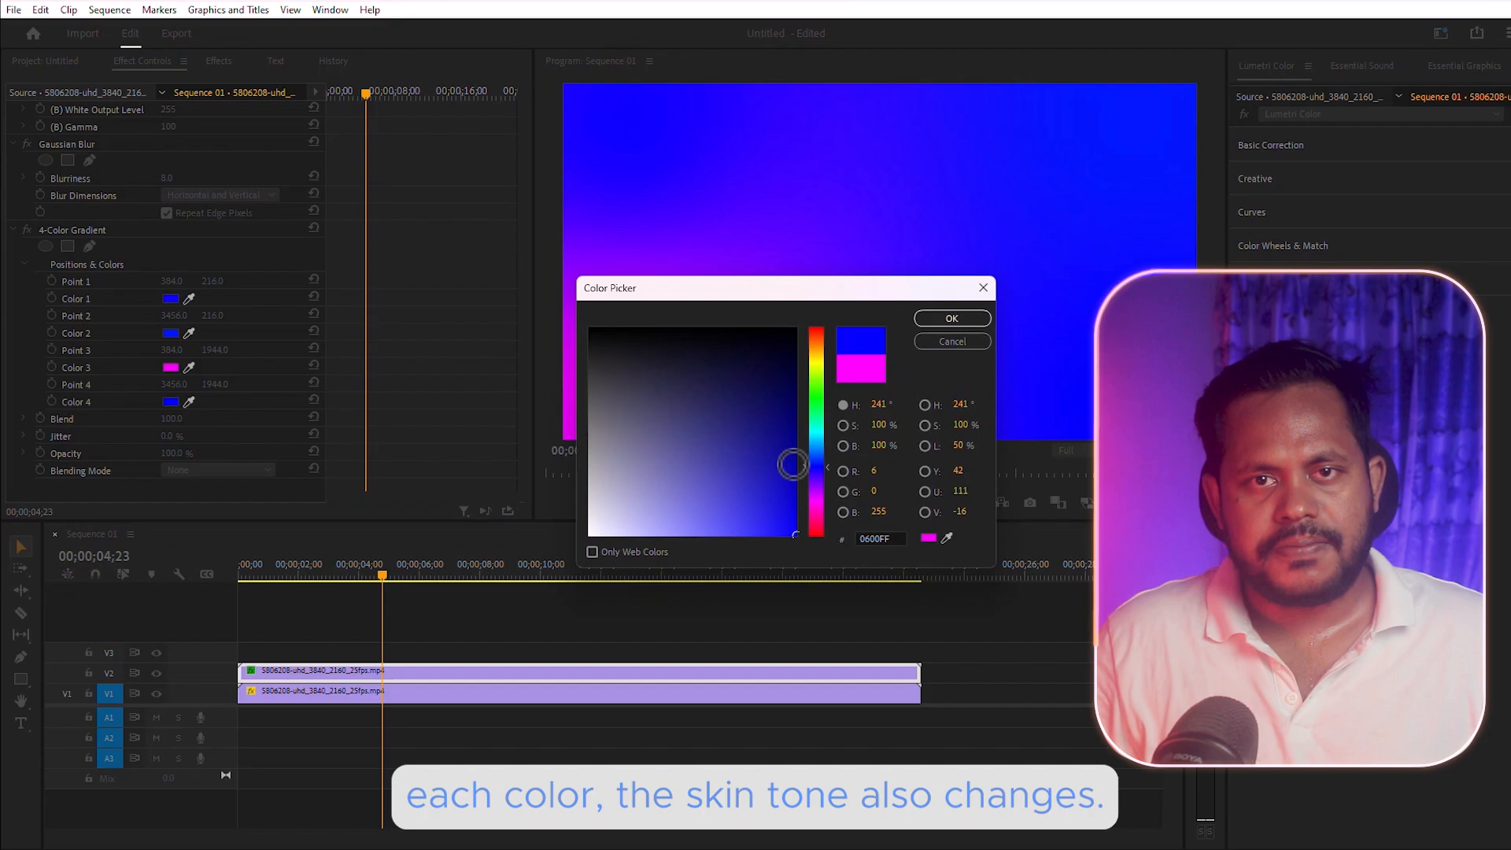
left_click(950, 317)
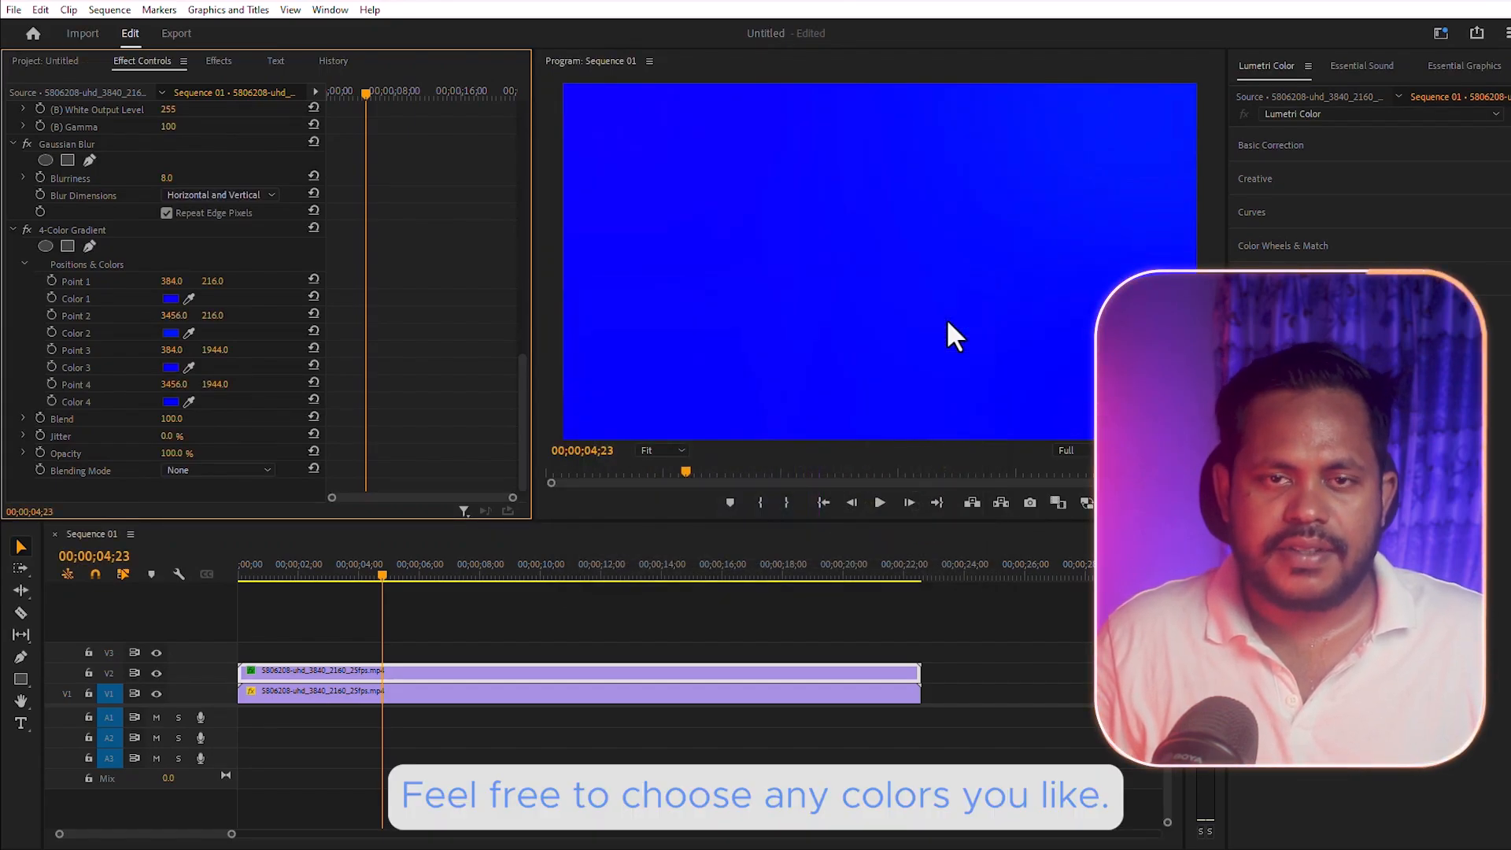
Set the 4-Color Gradient's blending mode to Soft Light on the upper clip.
scroll(171, 458, "down", 1)
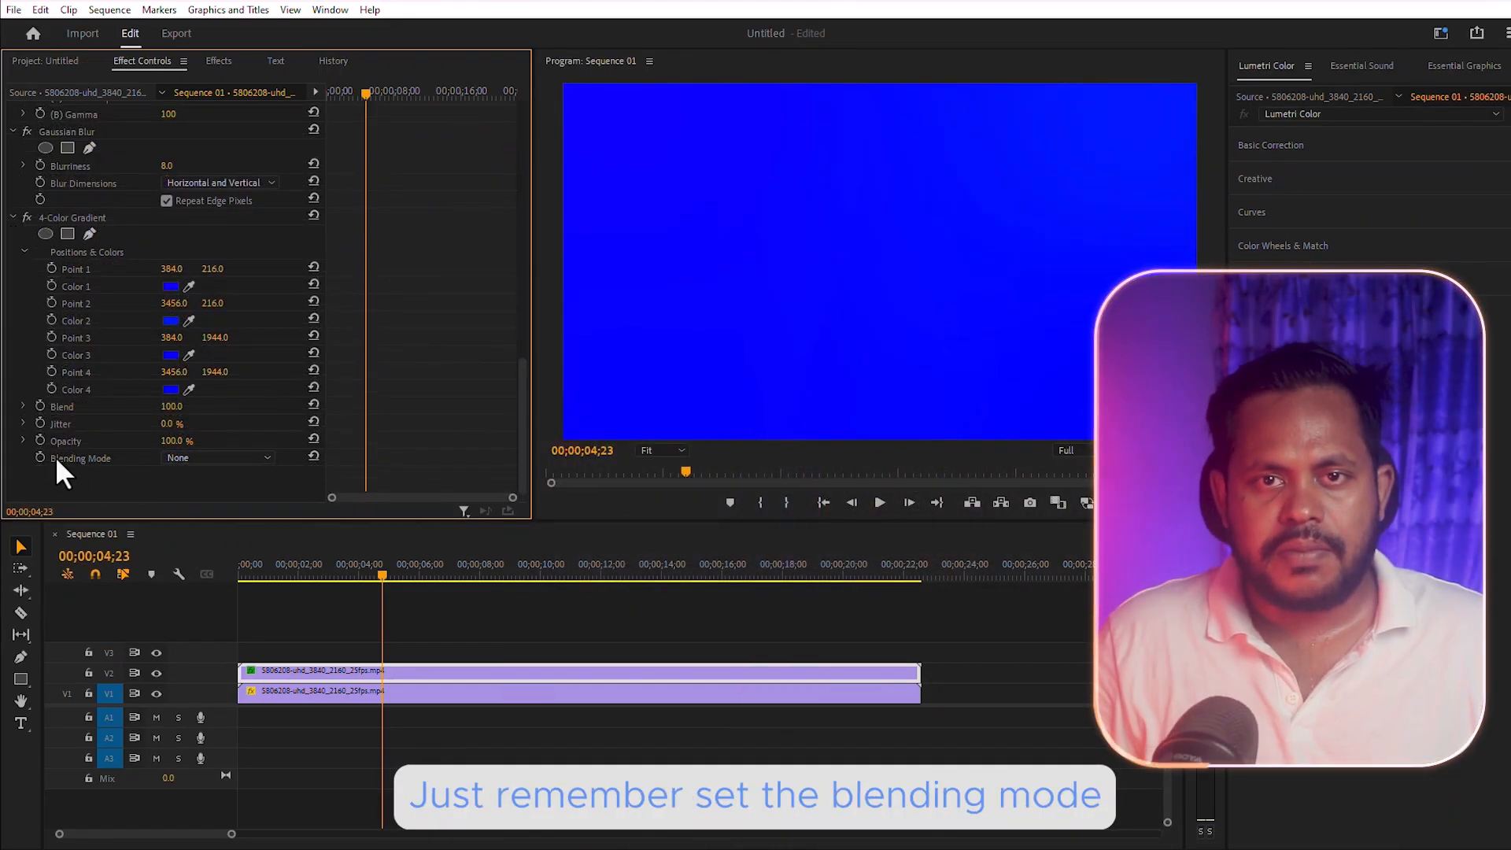
left_click(231, 457)
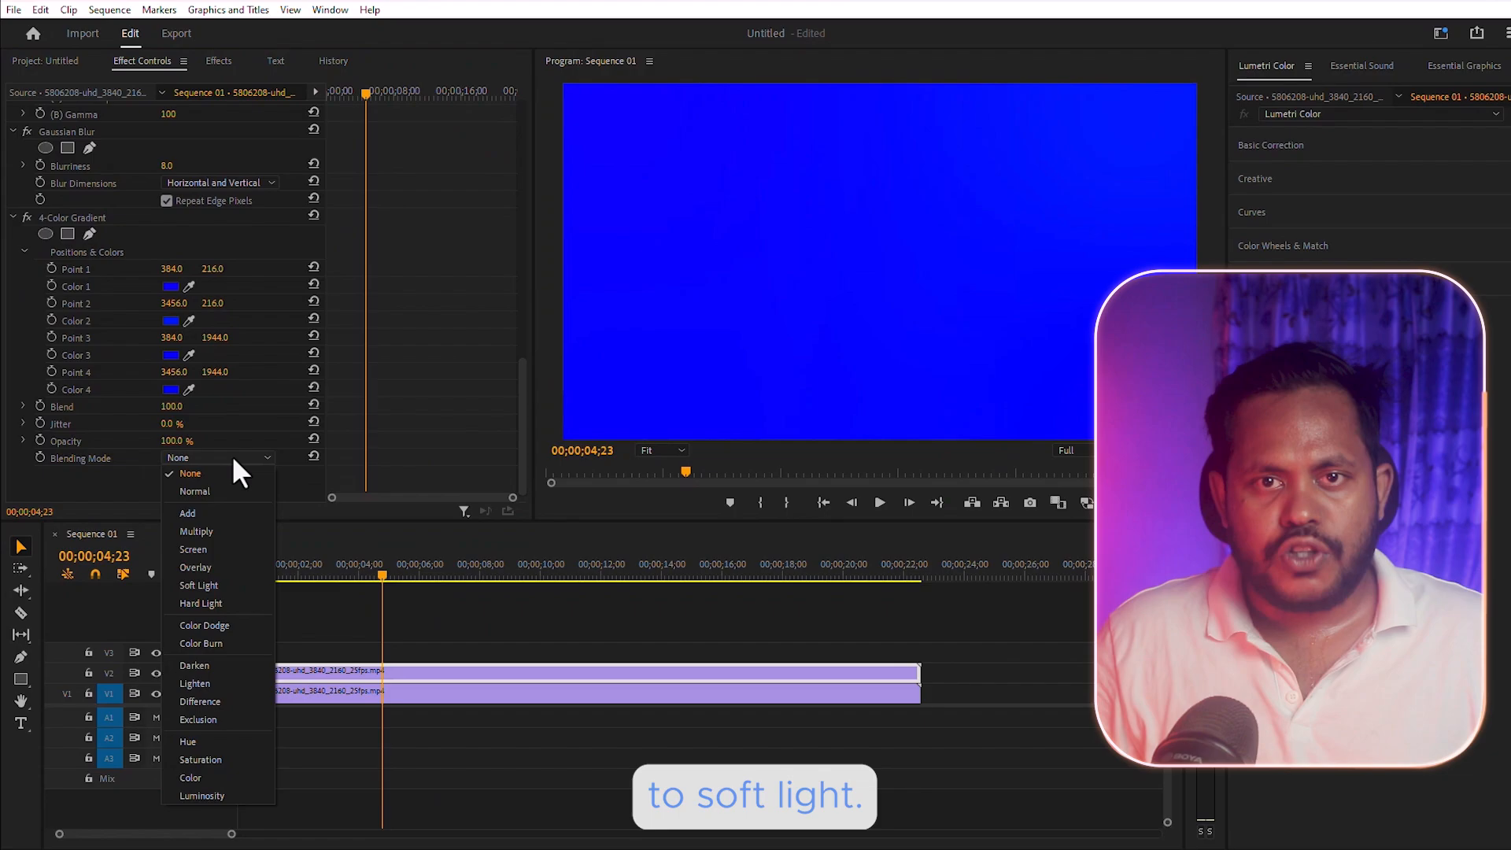
left_click(235, 582)
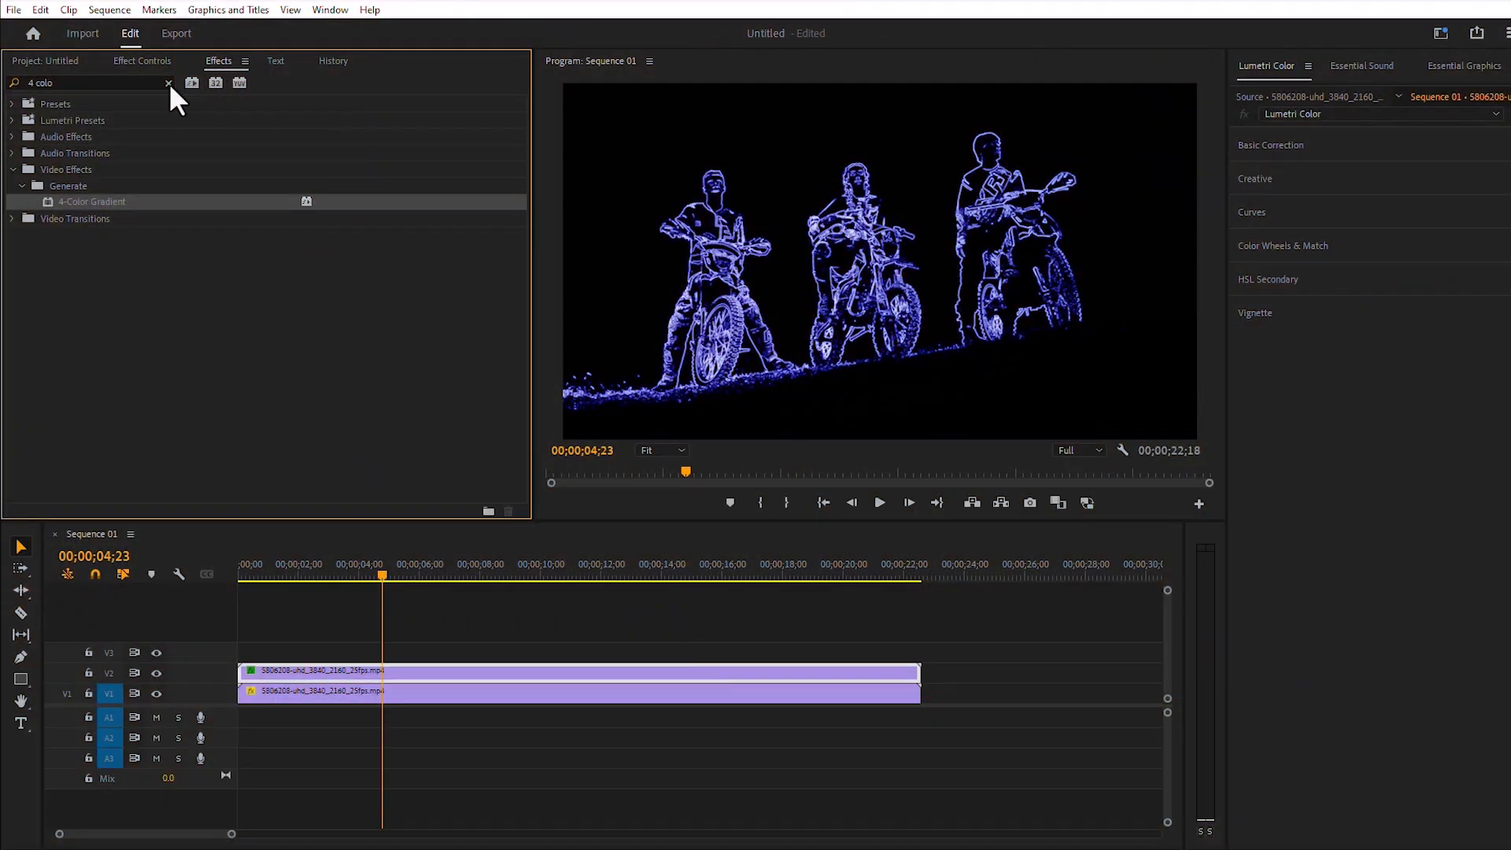
Search the effects for "vr glow" and apply VR Glow to the upper clip on V2.
left_click(168, 83)
type("vr glow")
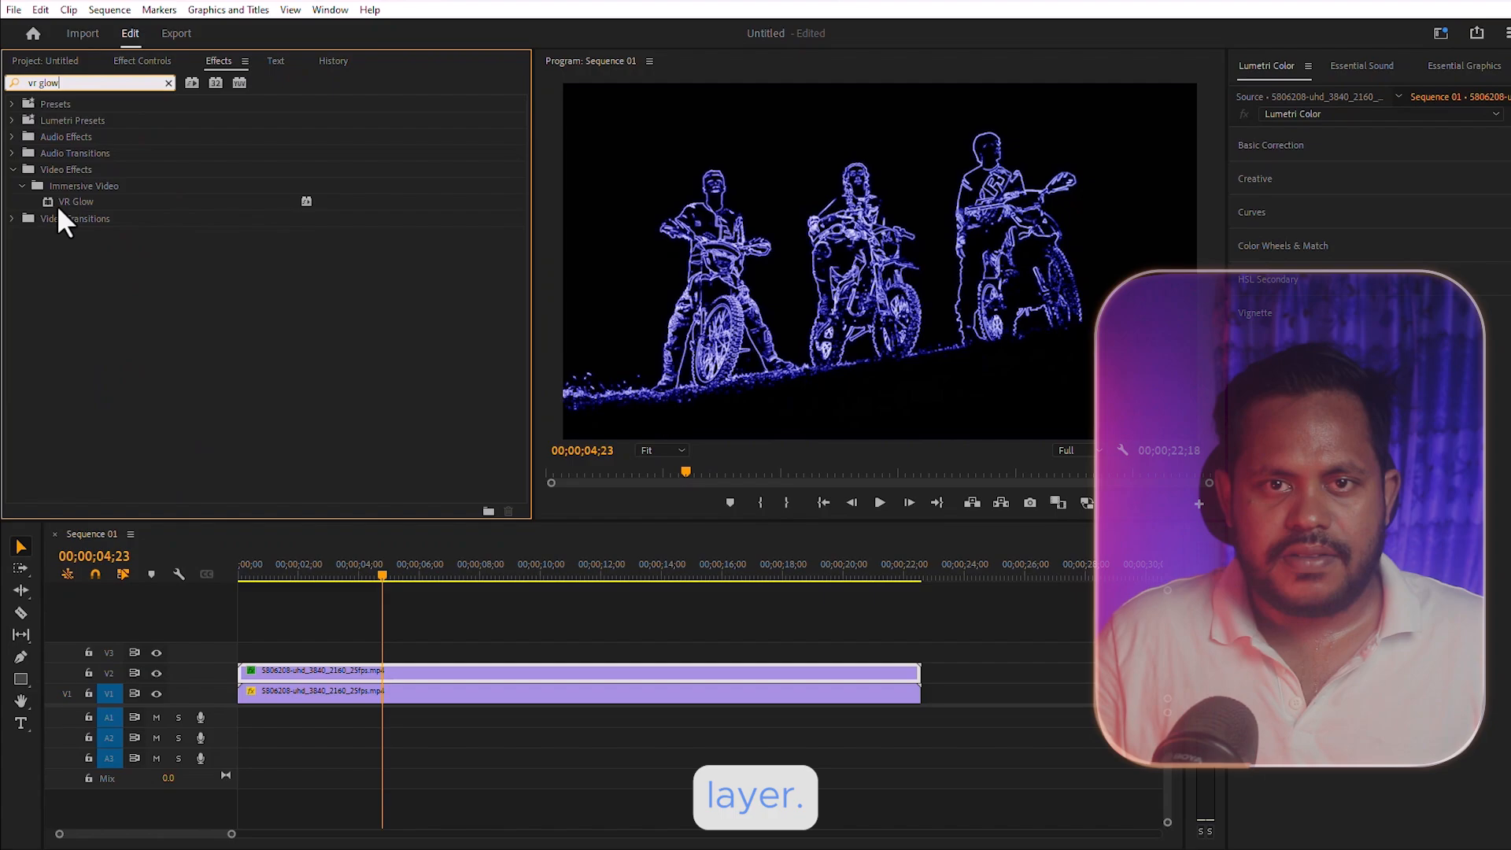
left_click(79, 201)
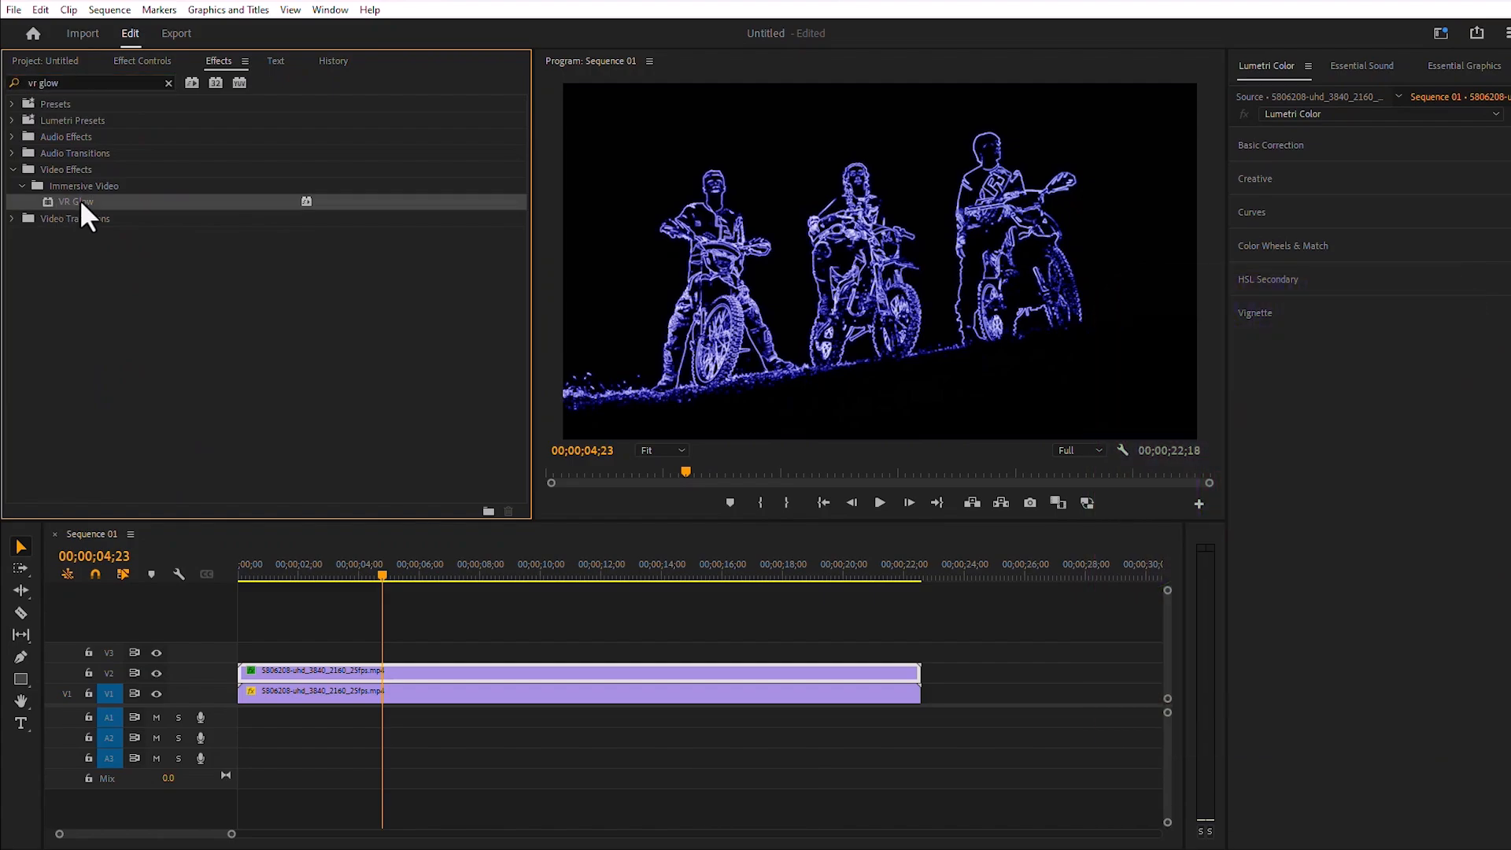
left_click_drag(477, 669, 472, 665)
Set the VR Glow's Luma Threshold to 0 on the upper clip.
left_click(125, 63)
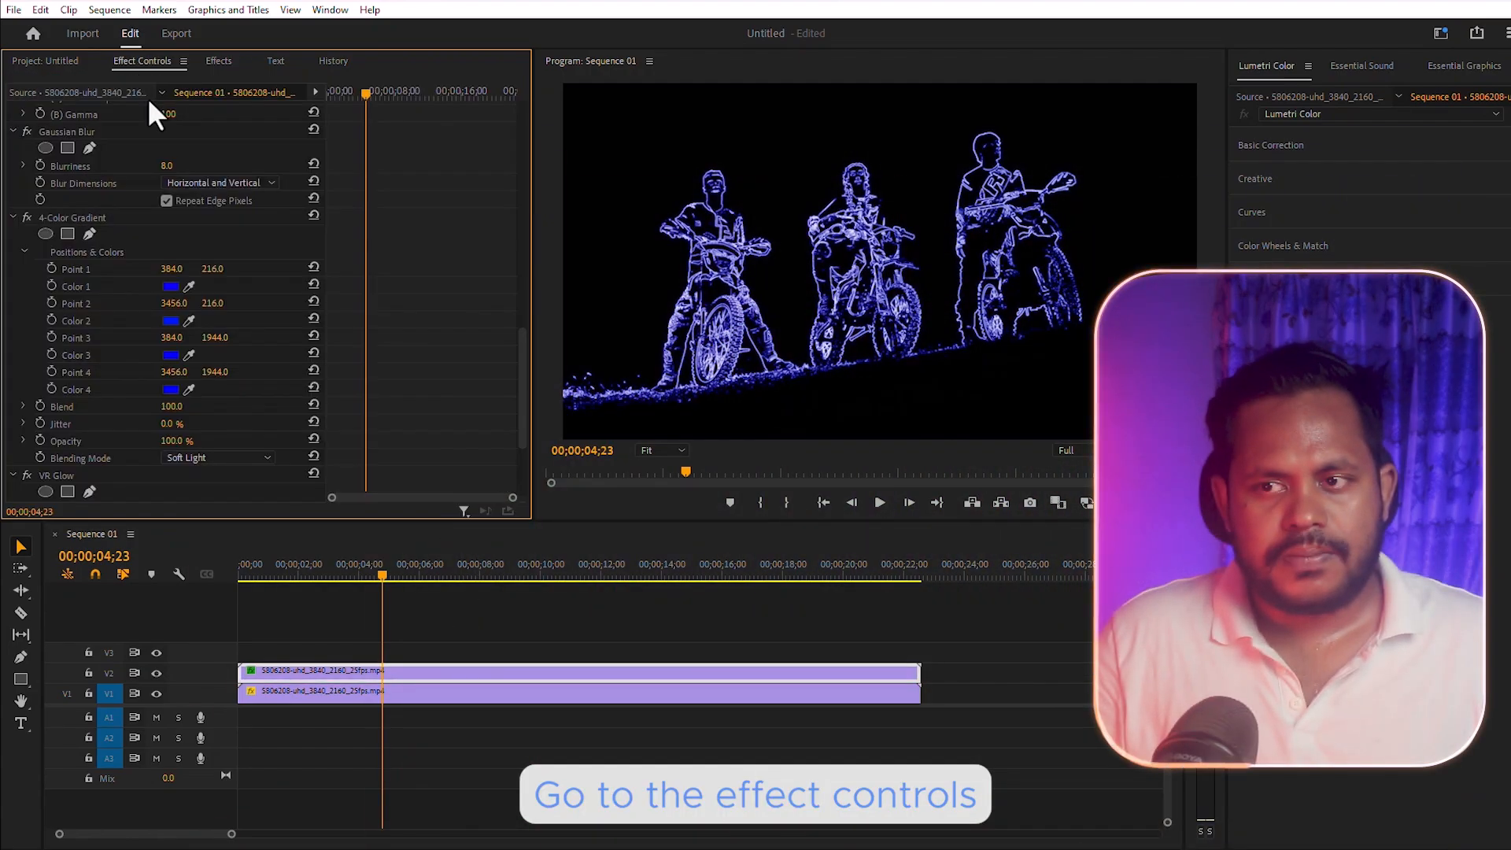
scroll(200, 275, "down", 8)
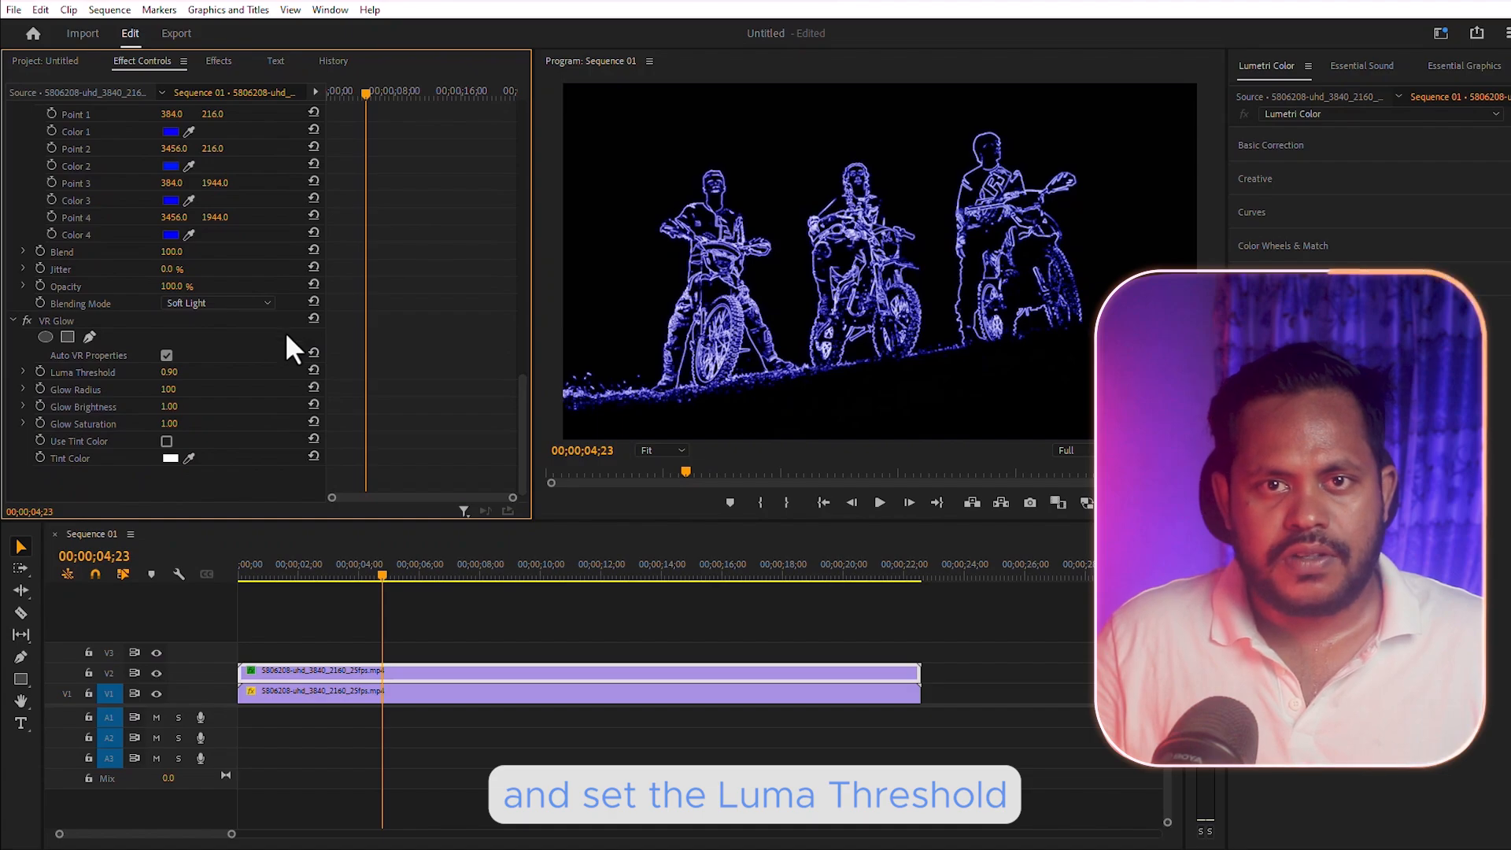
left_click(168, 372)
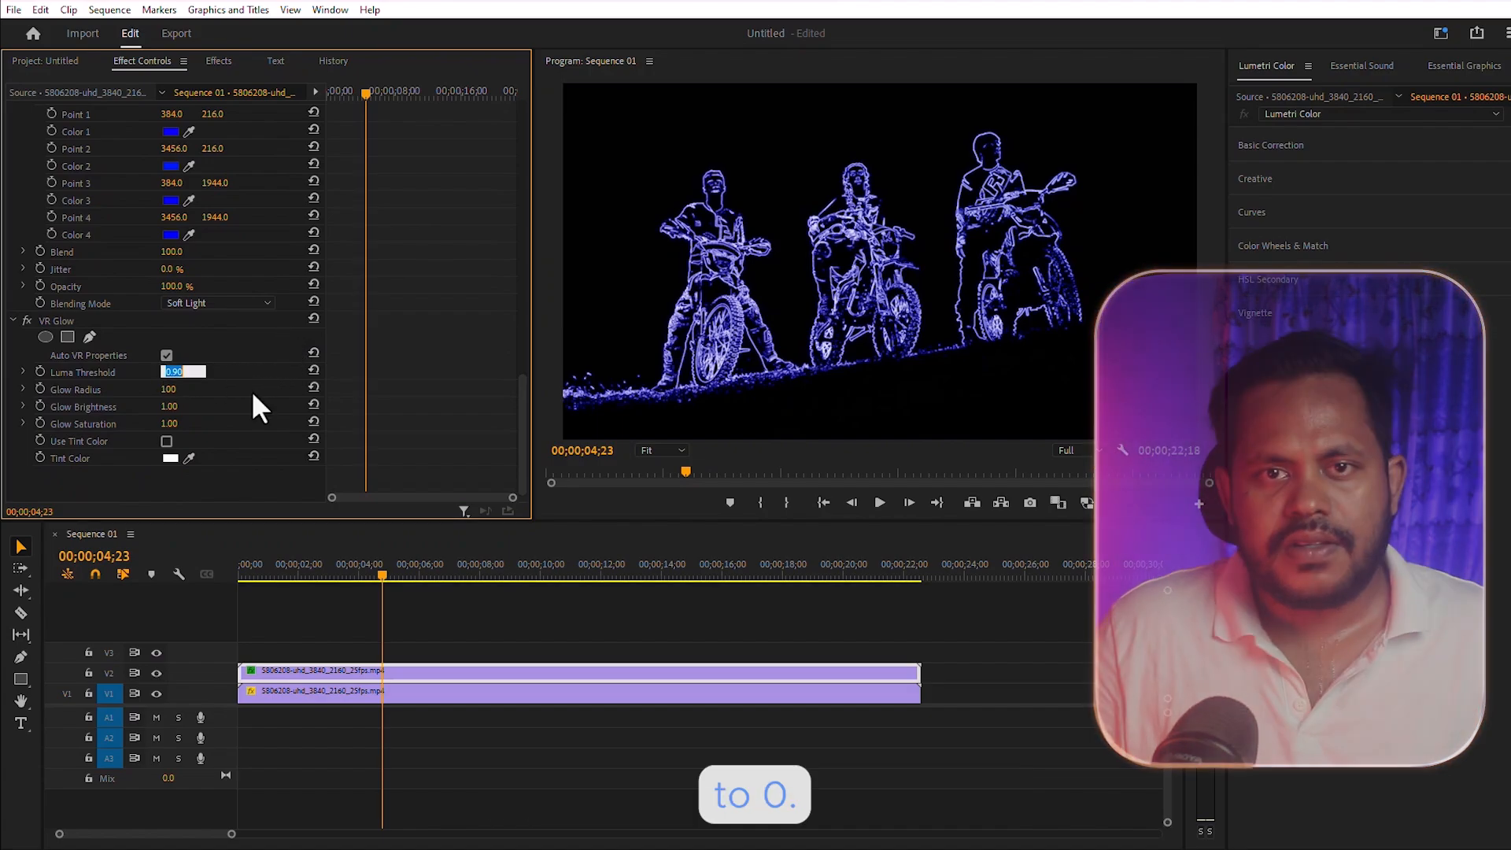
type("0")
key("Return")
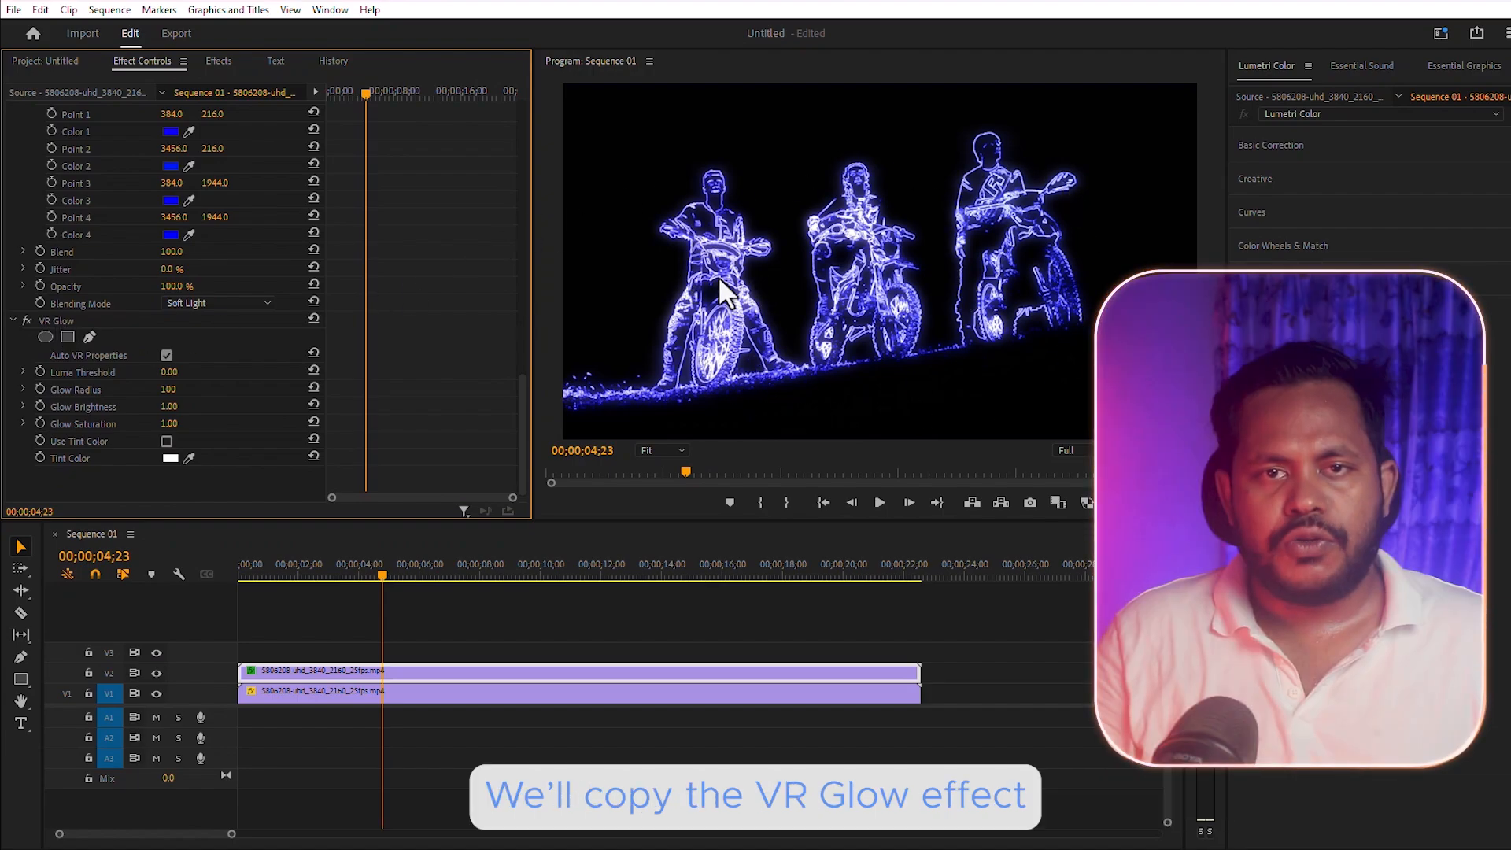
Copy the VR Glow effect and paste it onto the same clip as a second VR Glow.
right_click(63, 321)
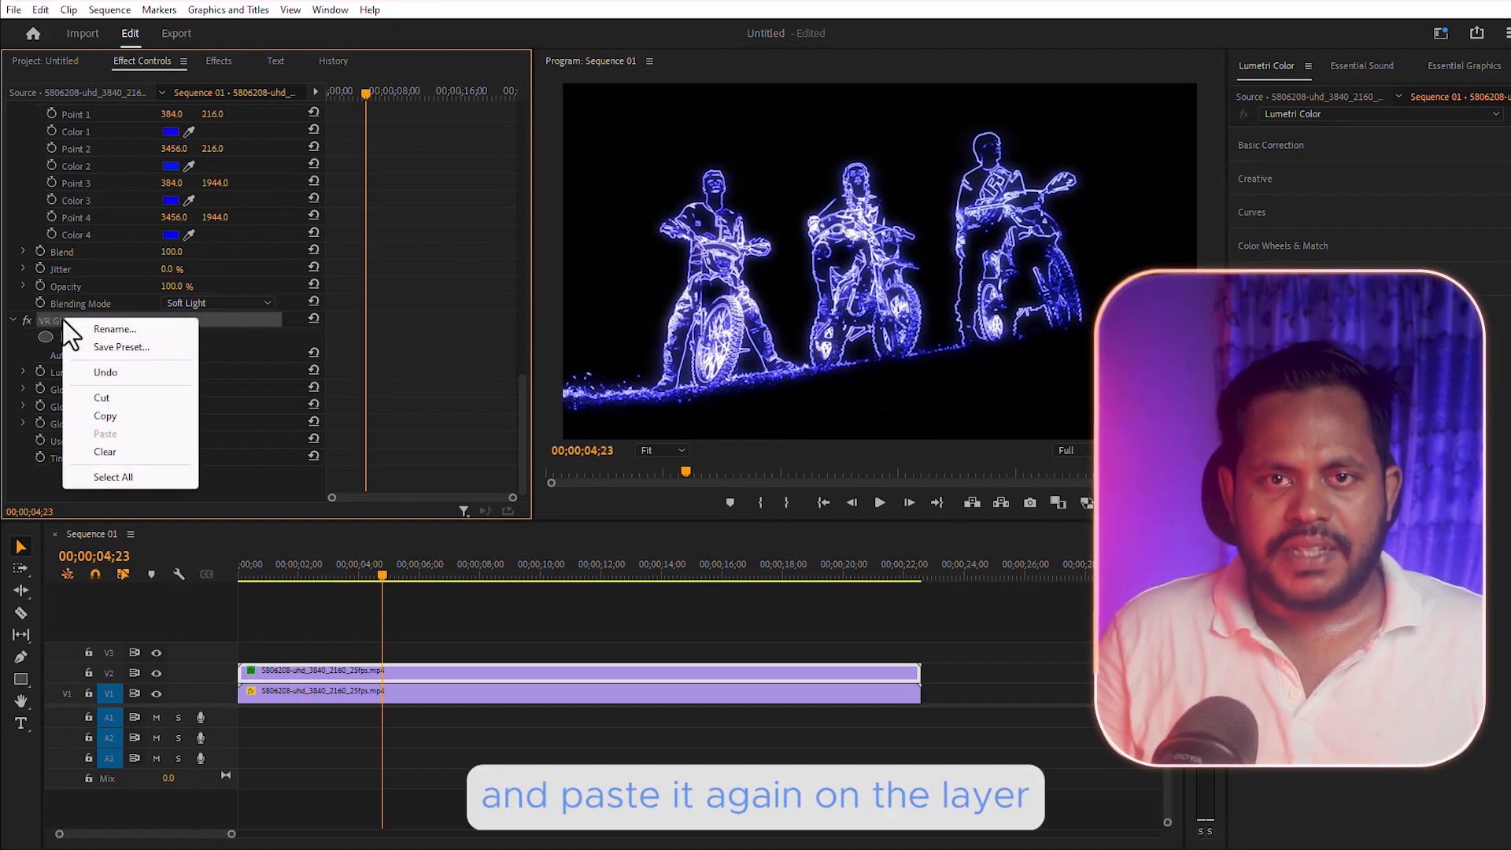
left_click(121, 421)
right_click(120, 483)
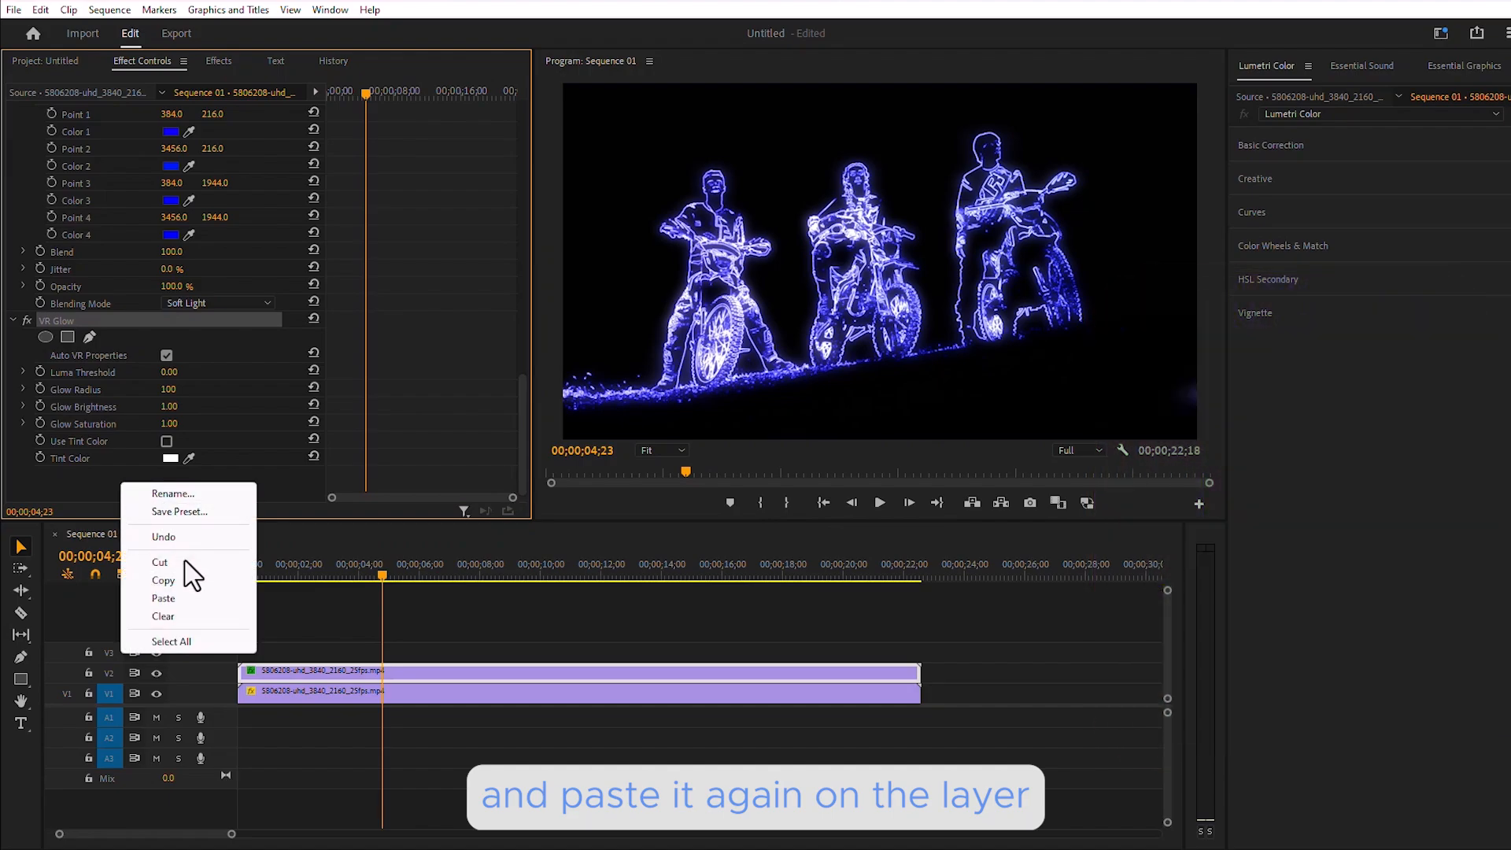
left_click(167, 599)
Set the second VR Glow's Glow Radius to 350 and raise its Glow Brightness to 2.
scroll(210, 456, "down", 2)
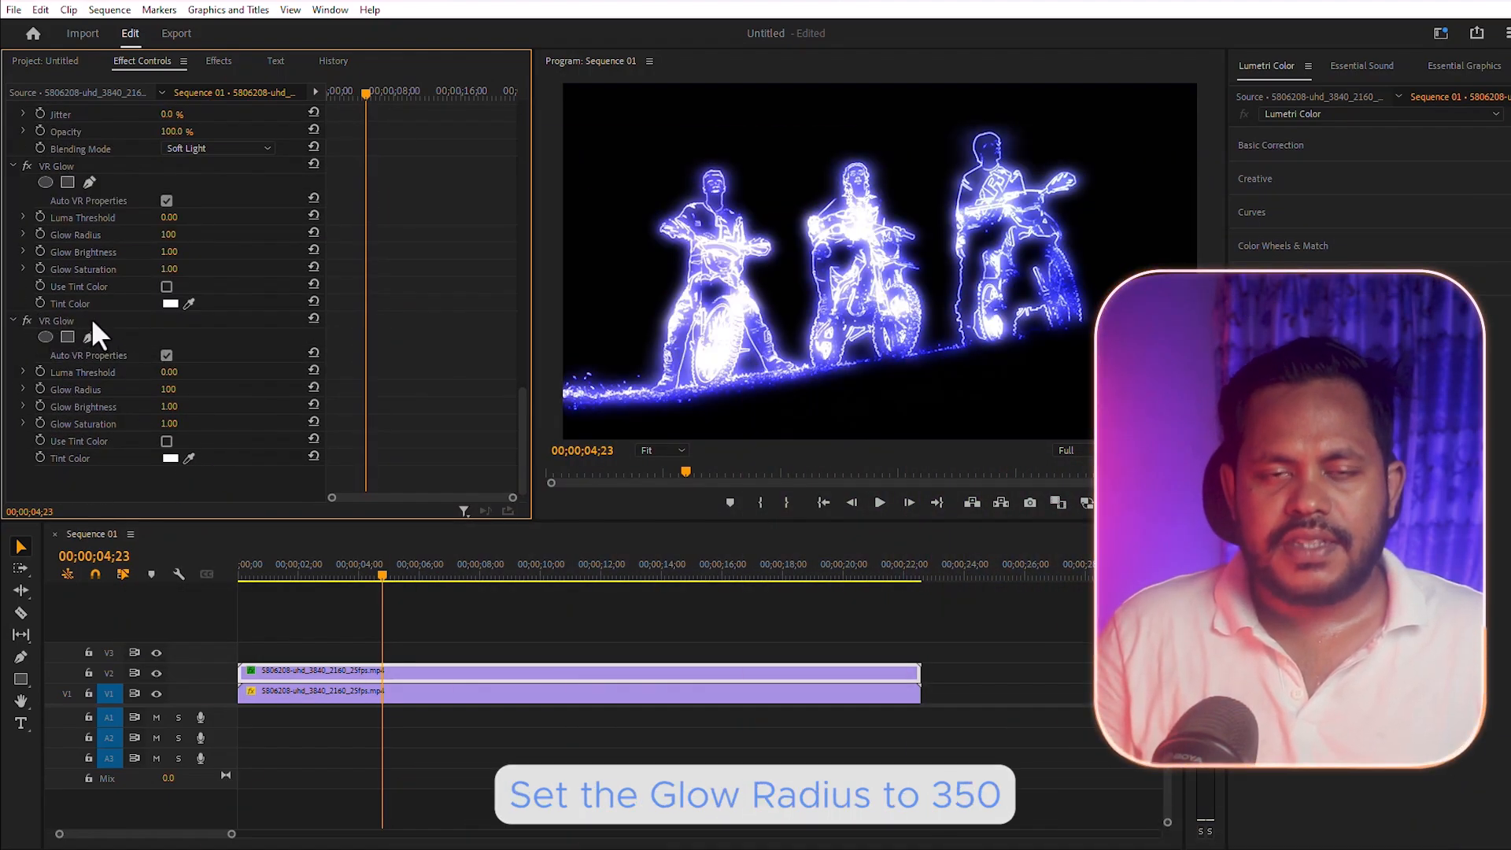
left_click(168, 389)
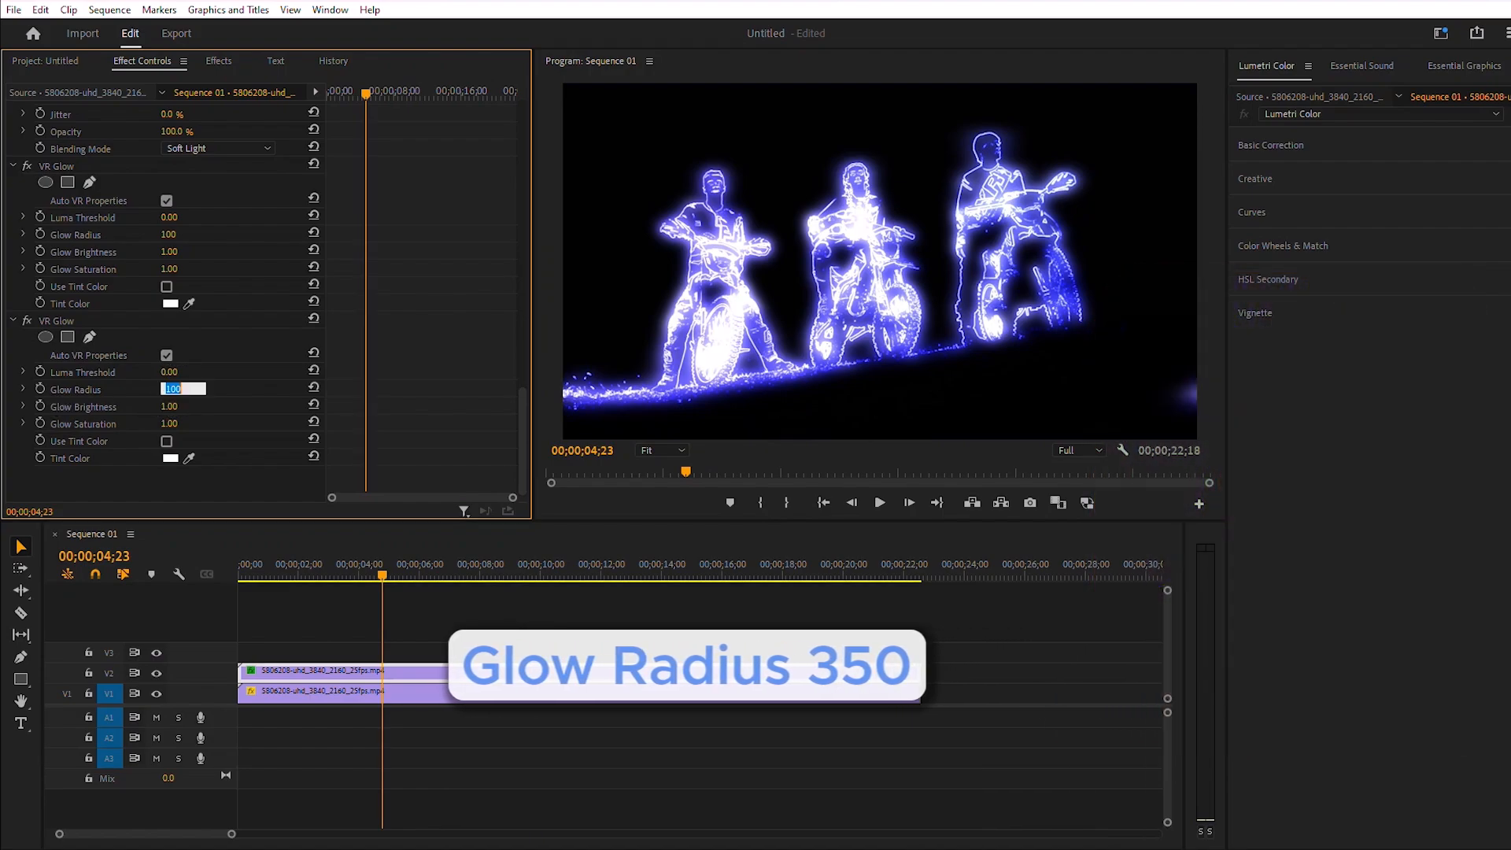
type("350")
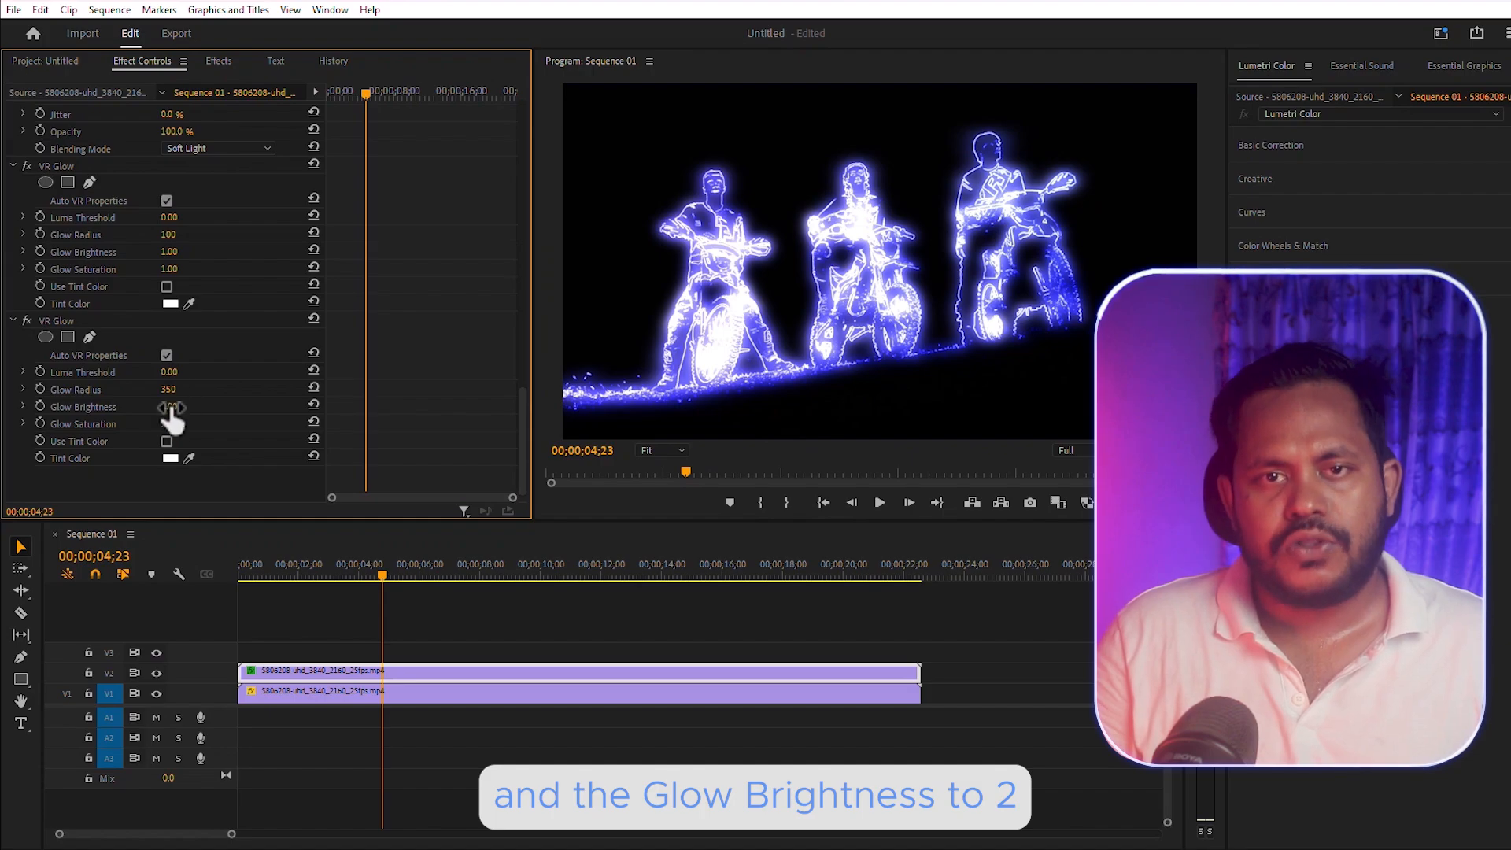
left_click_drag(173, 413, 192, 413)
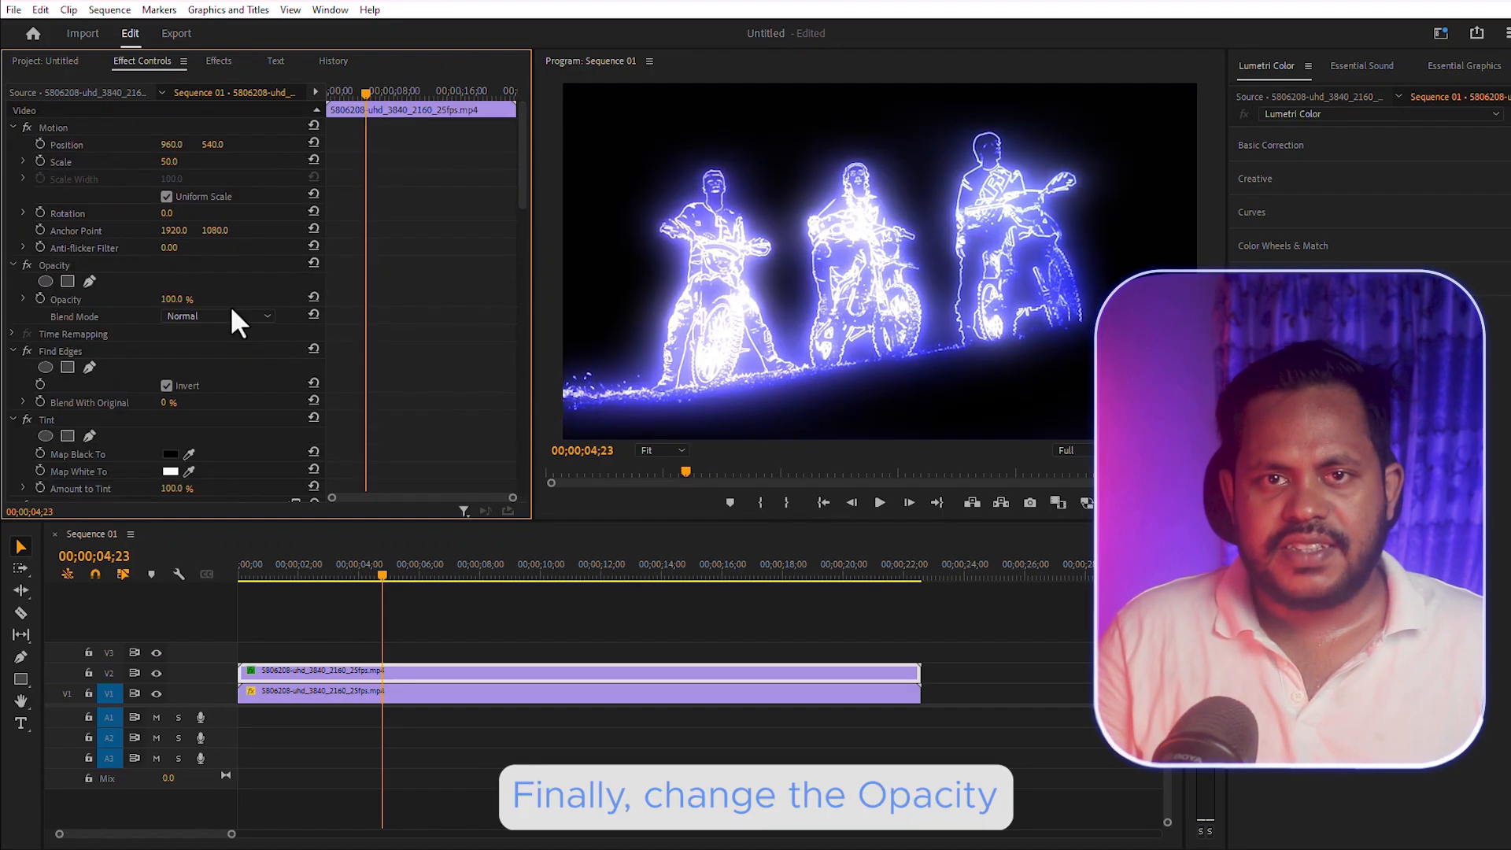
Set the upper V2 clip's opacity blend mode to Screen and trim the clip's start to 00;00;02;00.
left_click(201, 315)
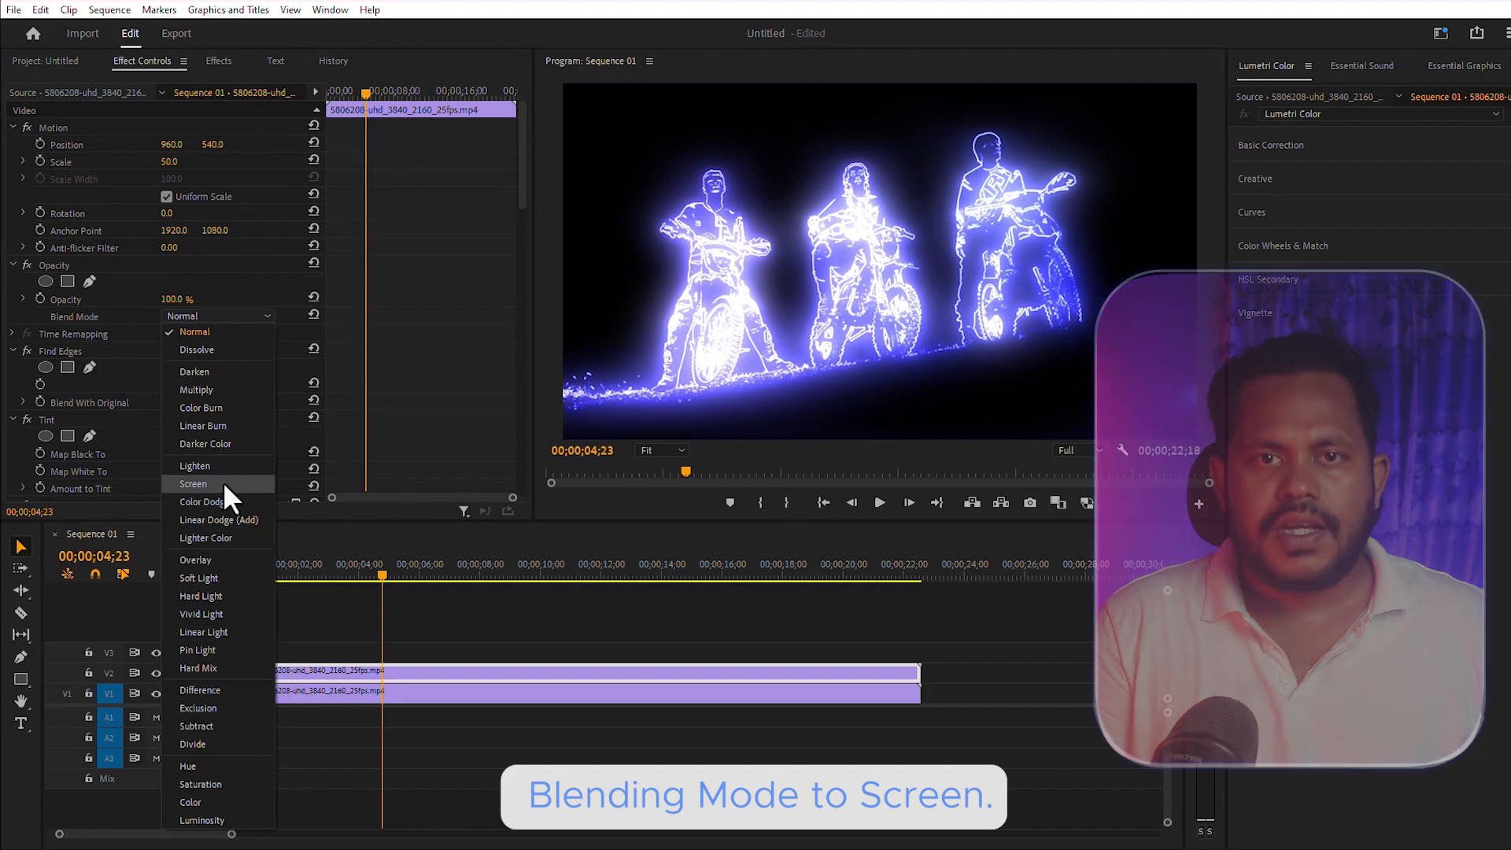
left_click(217, 485)
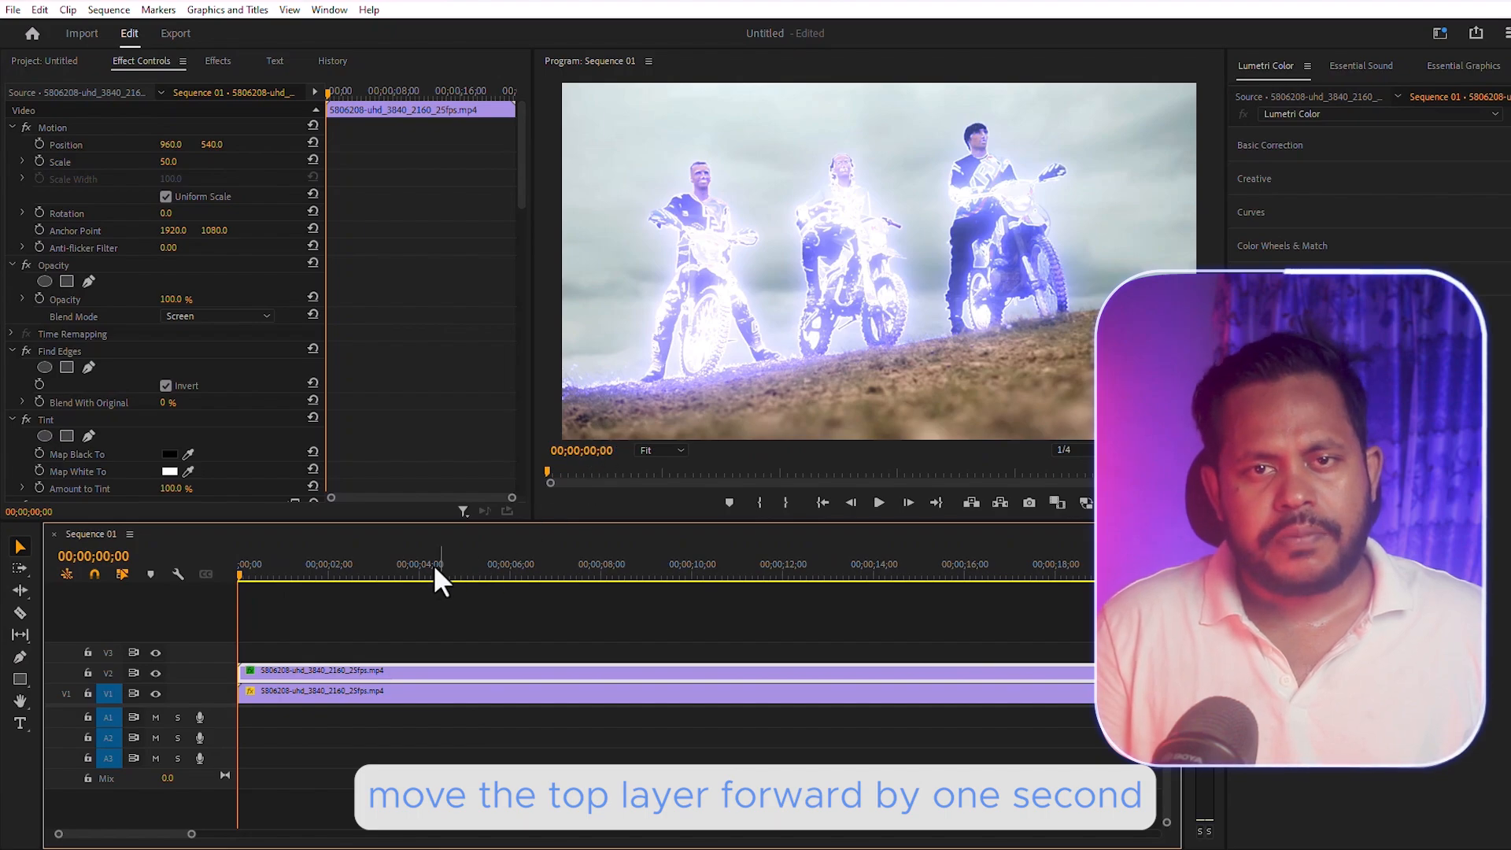
left_click(329, 571)
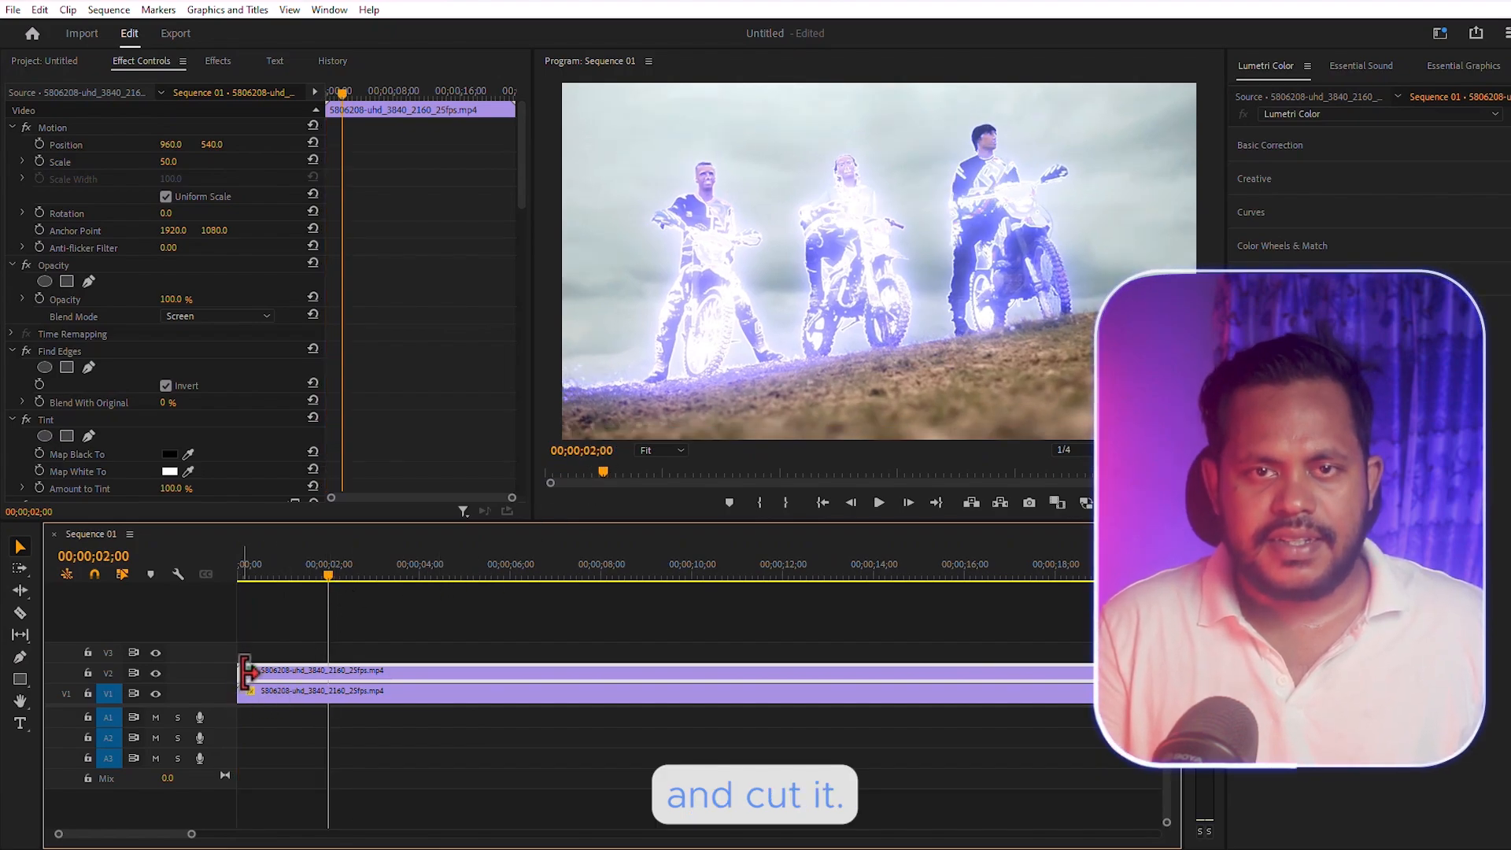
left_click_drag(248, 671, 334, 671)
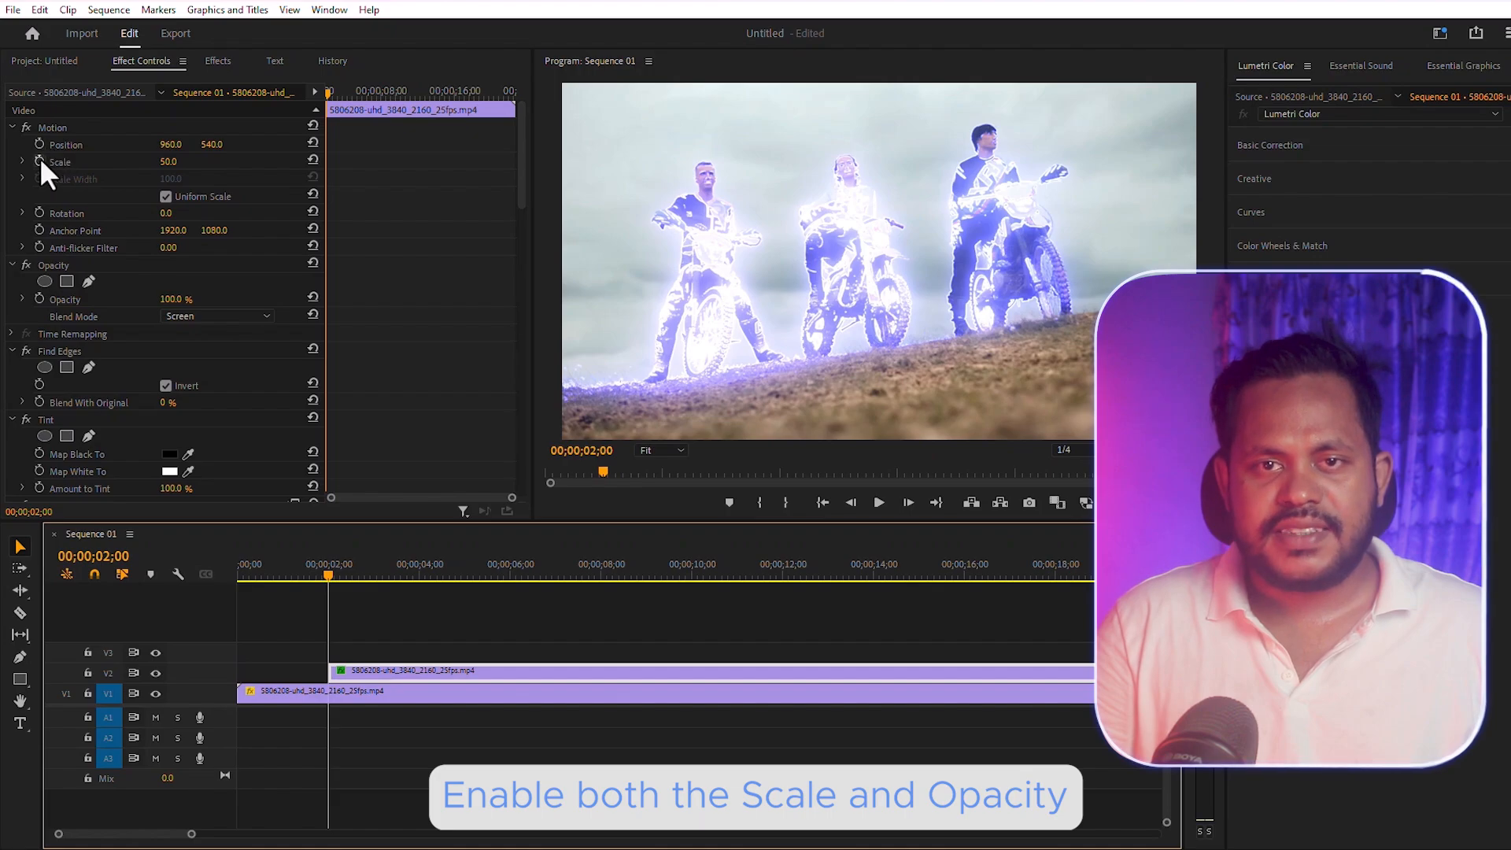
Enable keyframing for Scale and Opacity at 00;00;02;00 on the upper V2 clip.
left_click(37, 163)
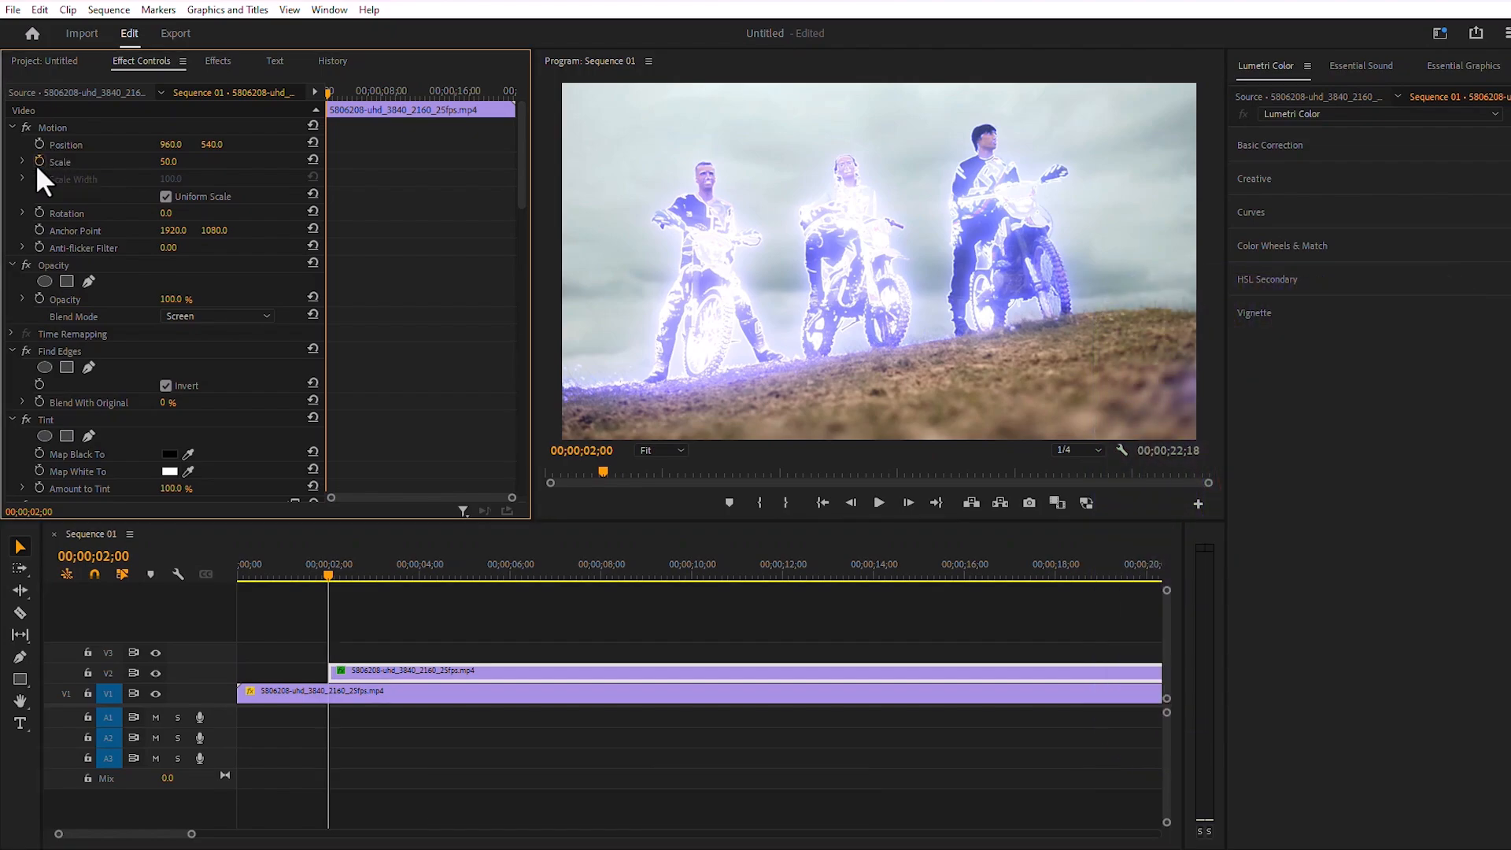
left_click(38, 162)
left_click(39, 298)
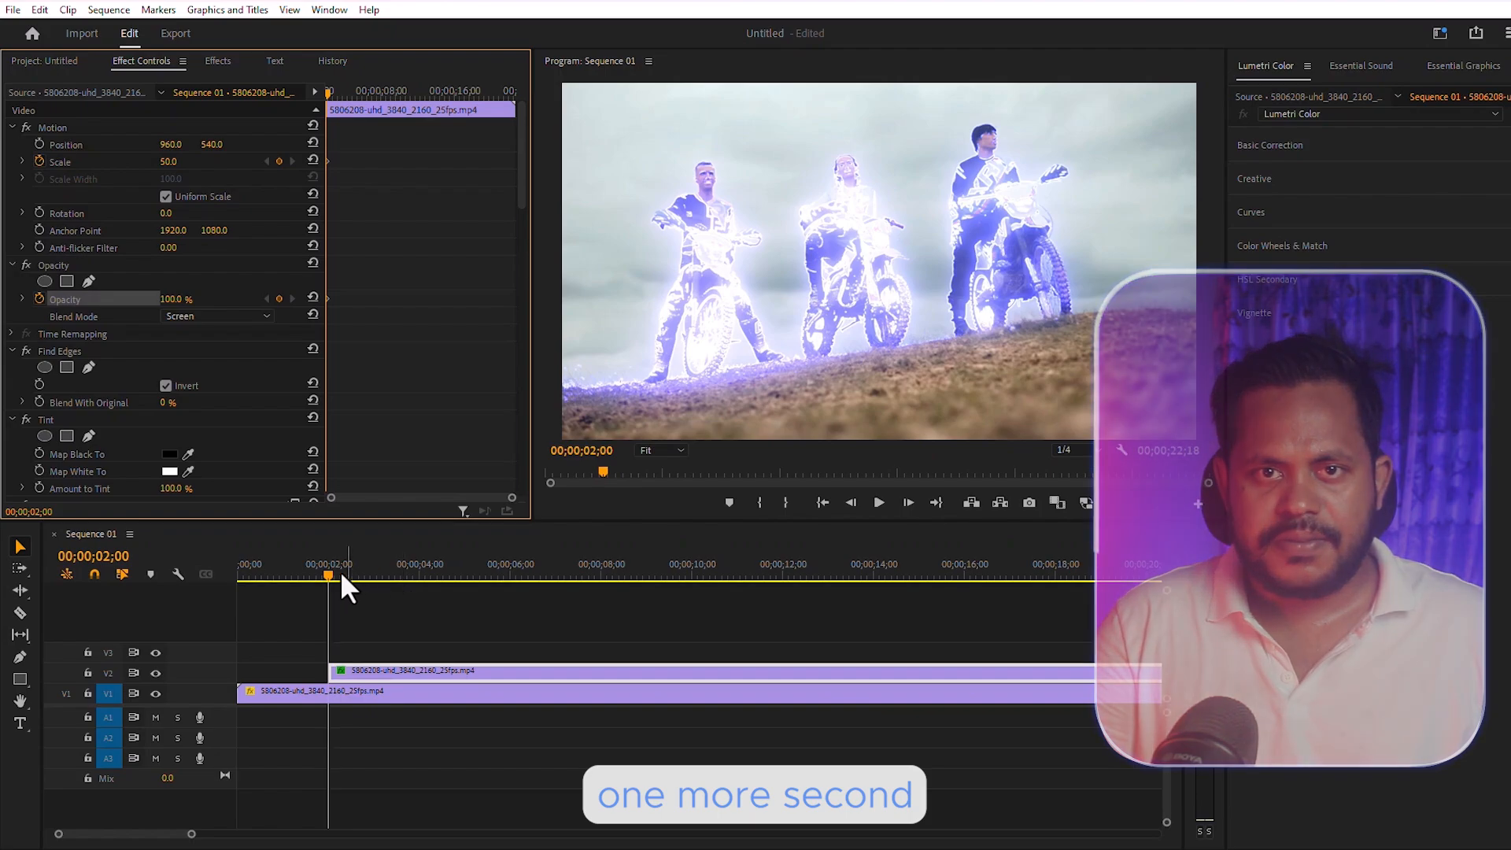
At 00;00;03;02, add keyframes with Scale 73 and Opacity 0% to the upper V2 clip.
left_click_drag(328, 575, 377, 571)
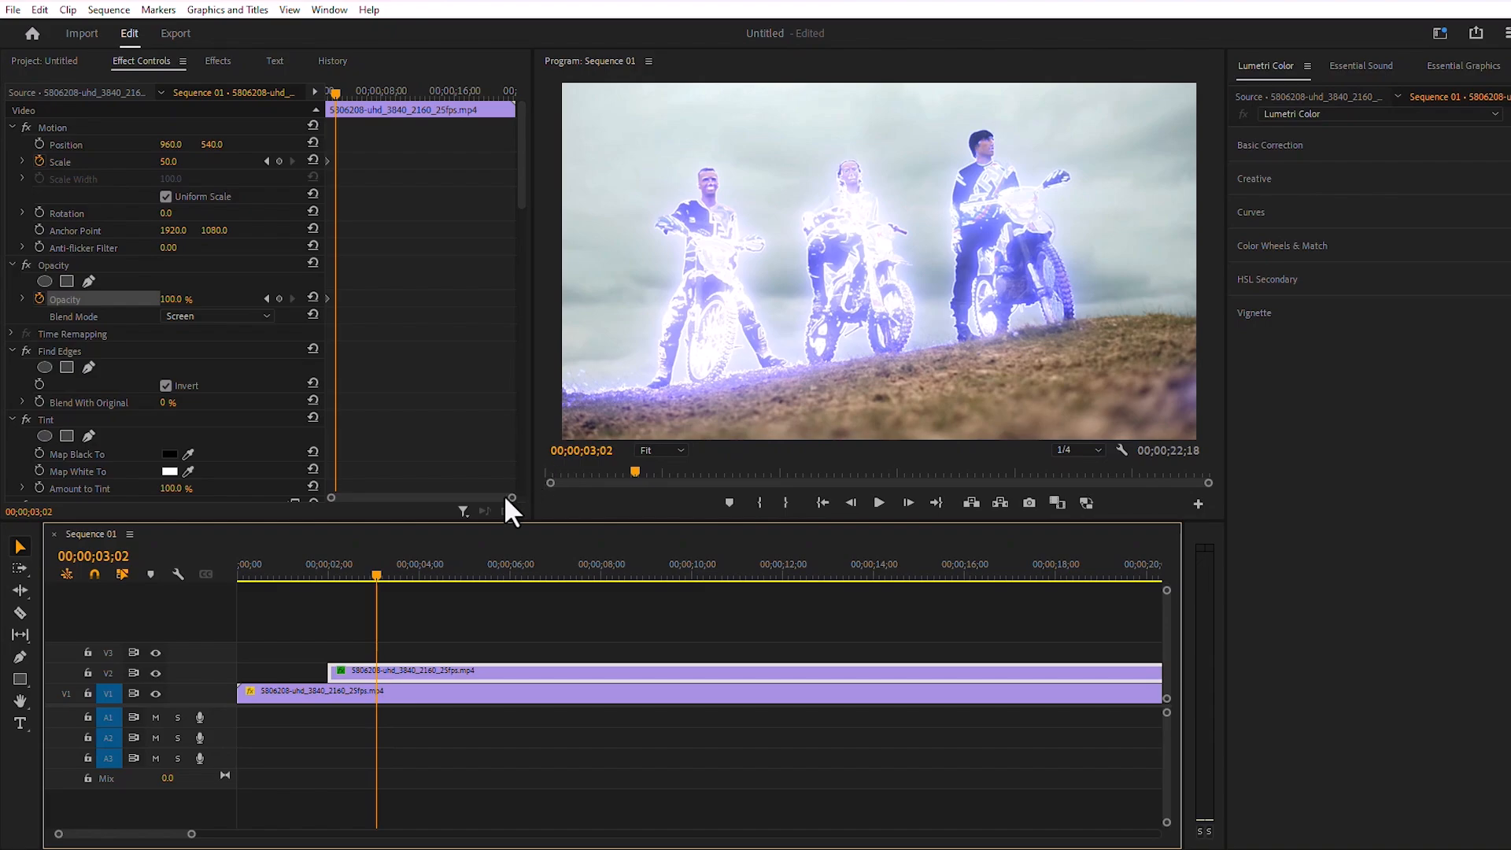
left_click_drag(508, 498, 460, 508)
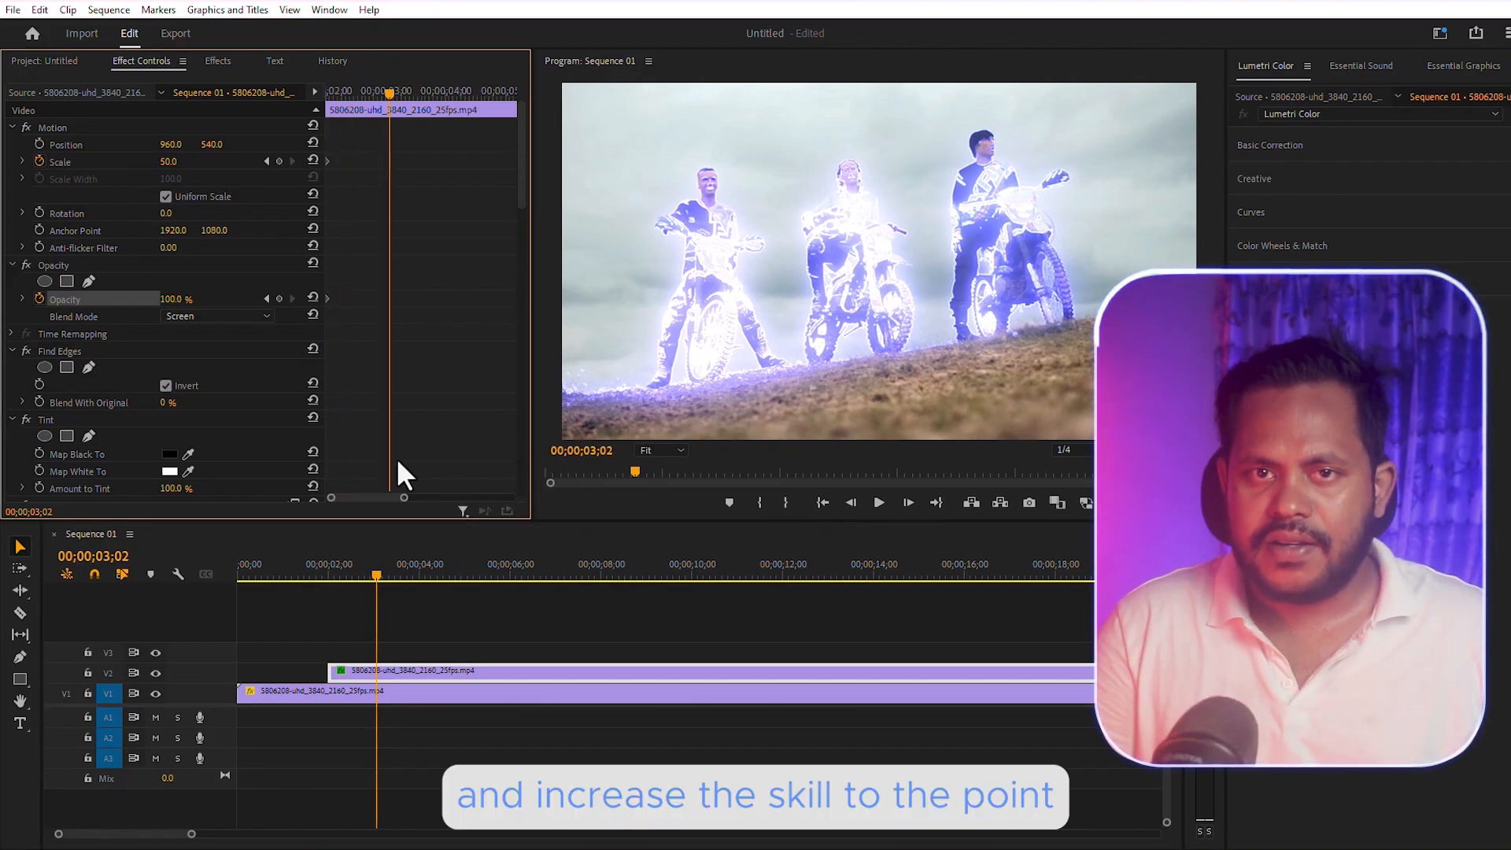
mouse_move(171, 163)
left_mouse_down()
mouse_move(206, 163)
mouse_move(189, 162)
left_mouse_up()
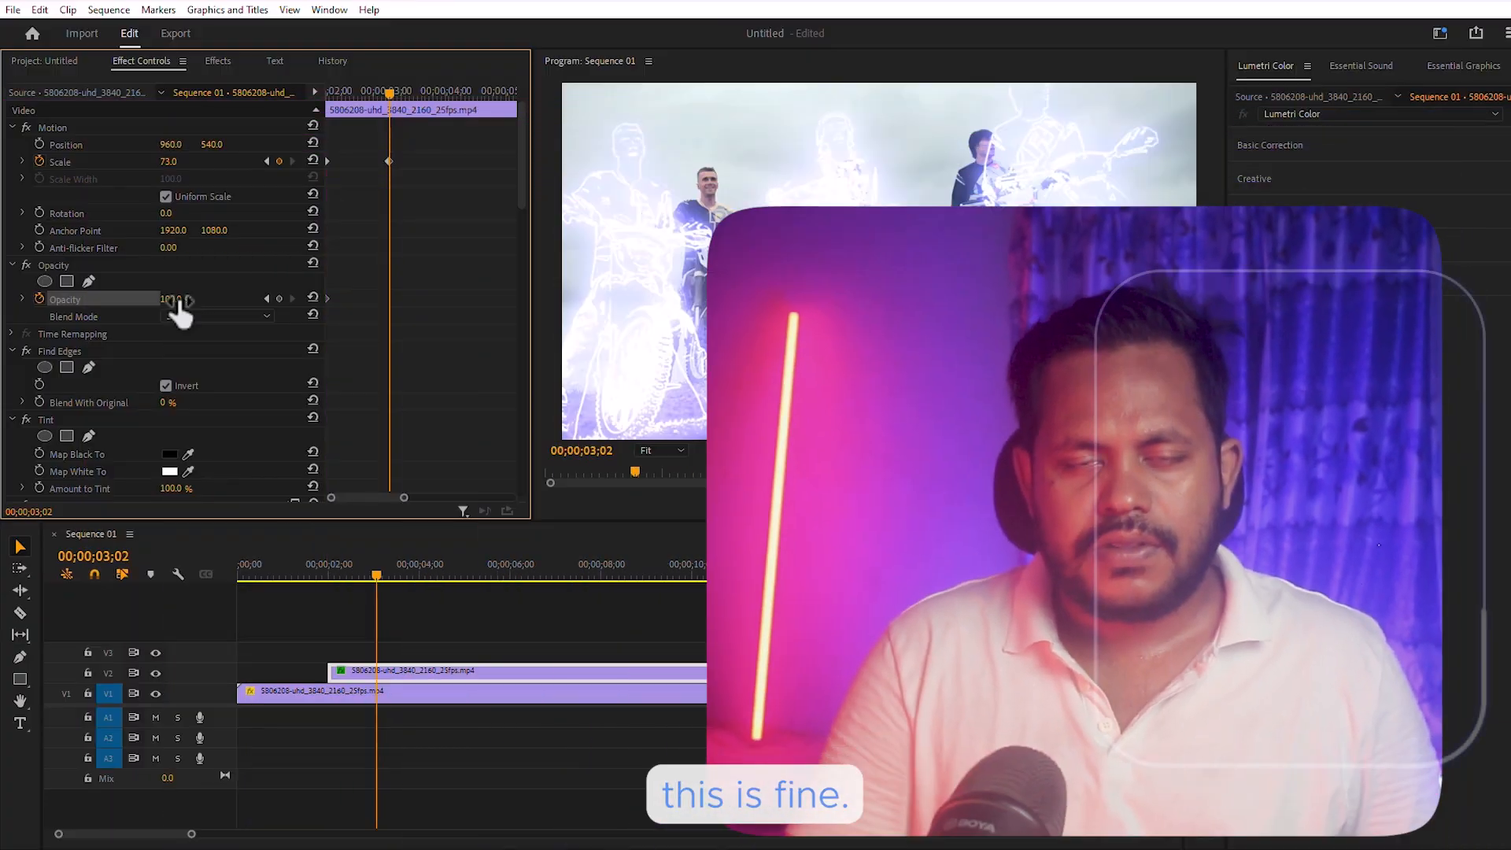
left_click(175, 299)
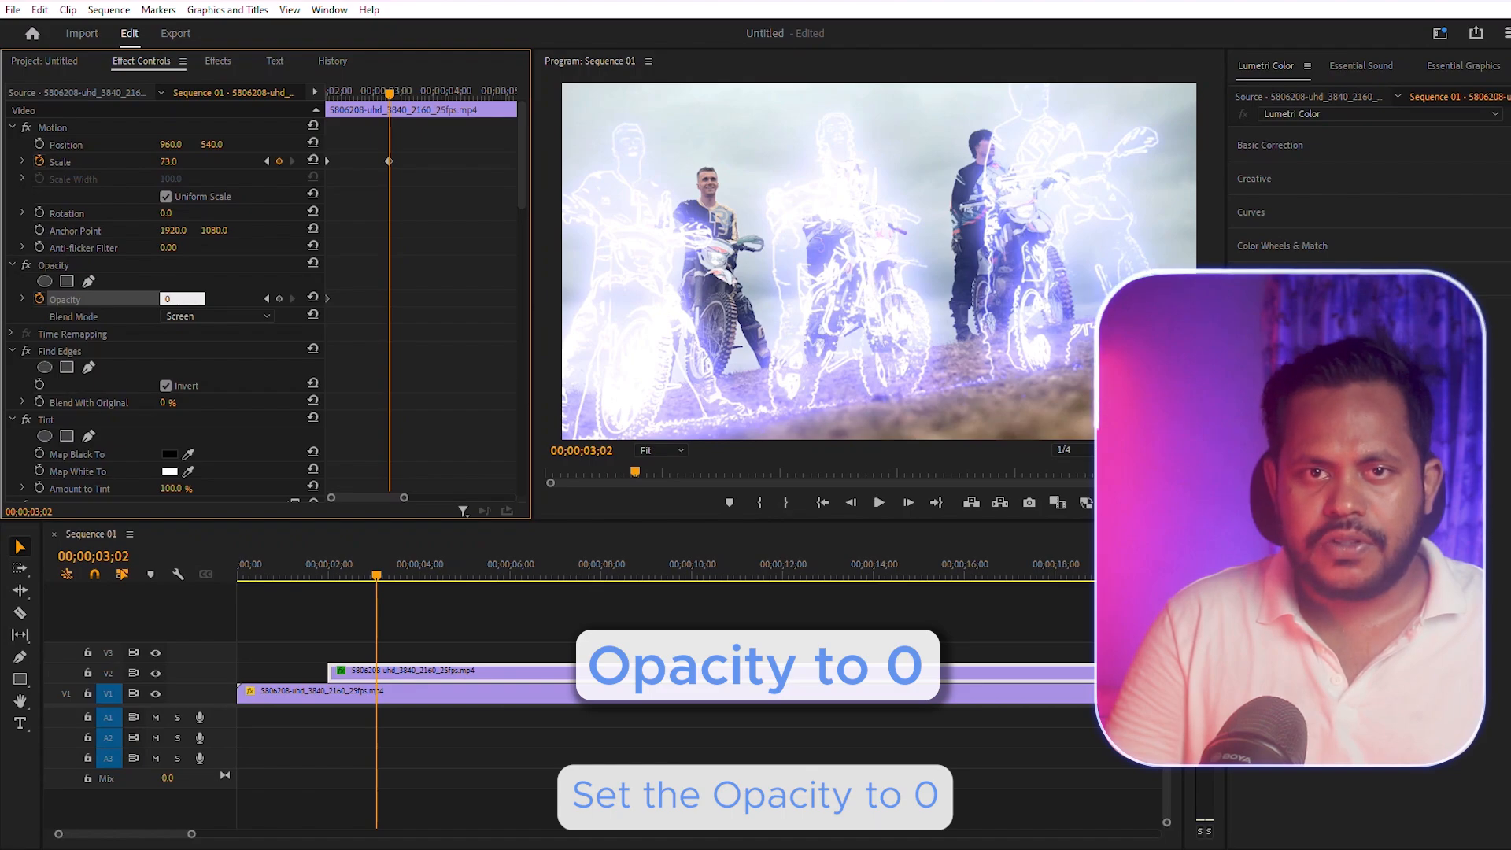
key("Return")
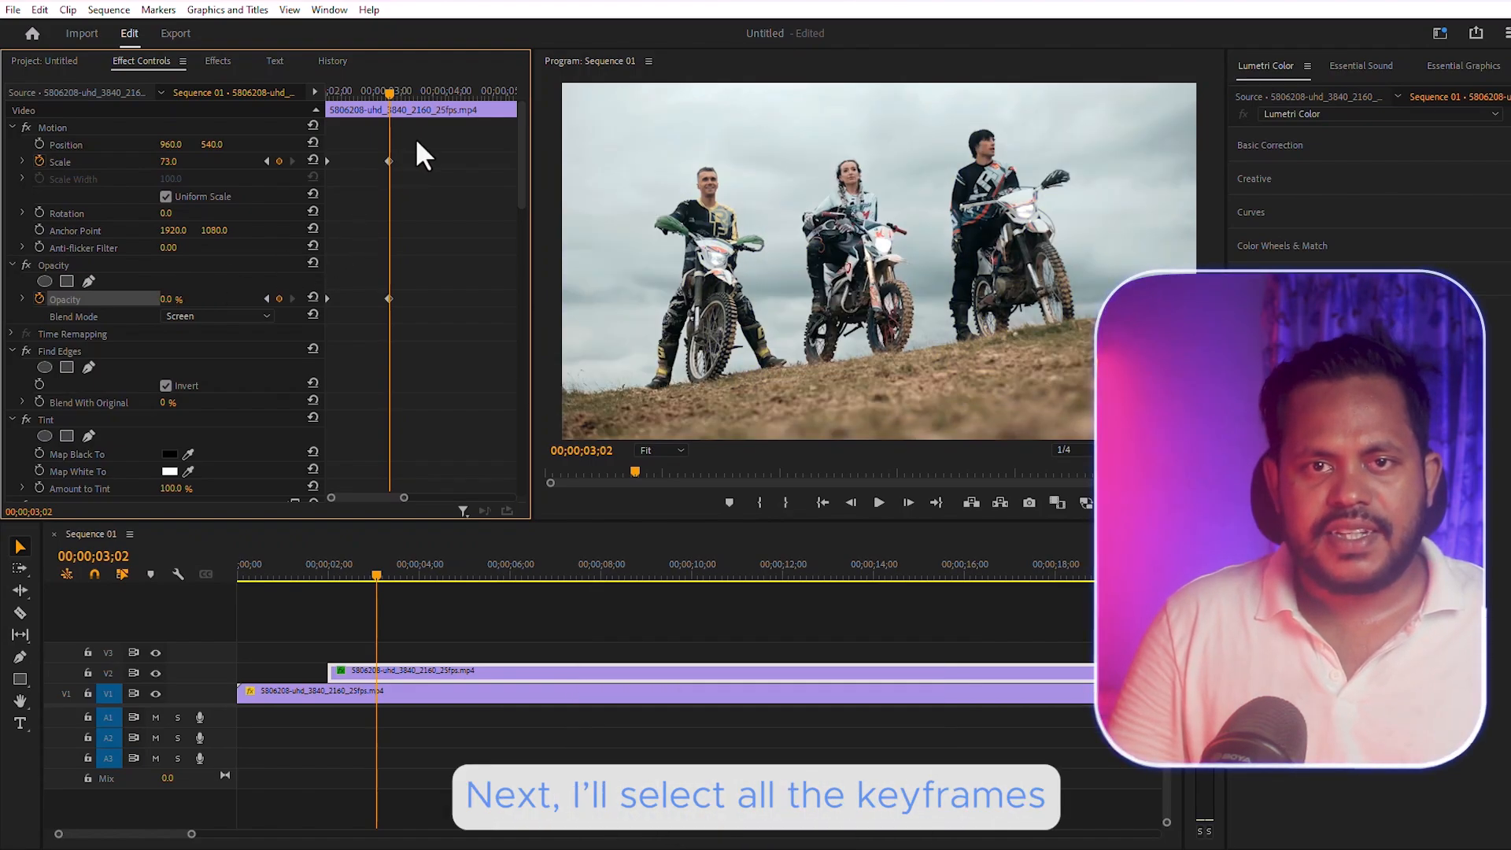
Select all Scale and Opacity keyframes and apply Ease Out and Ease In to them.
left_click_drag(415, 138, 290, 305)
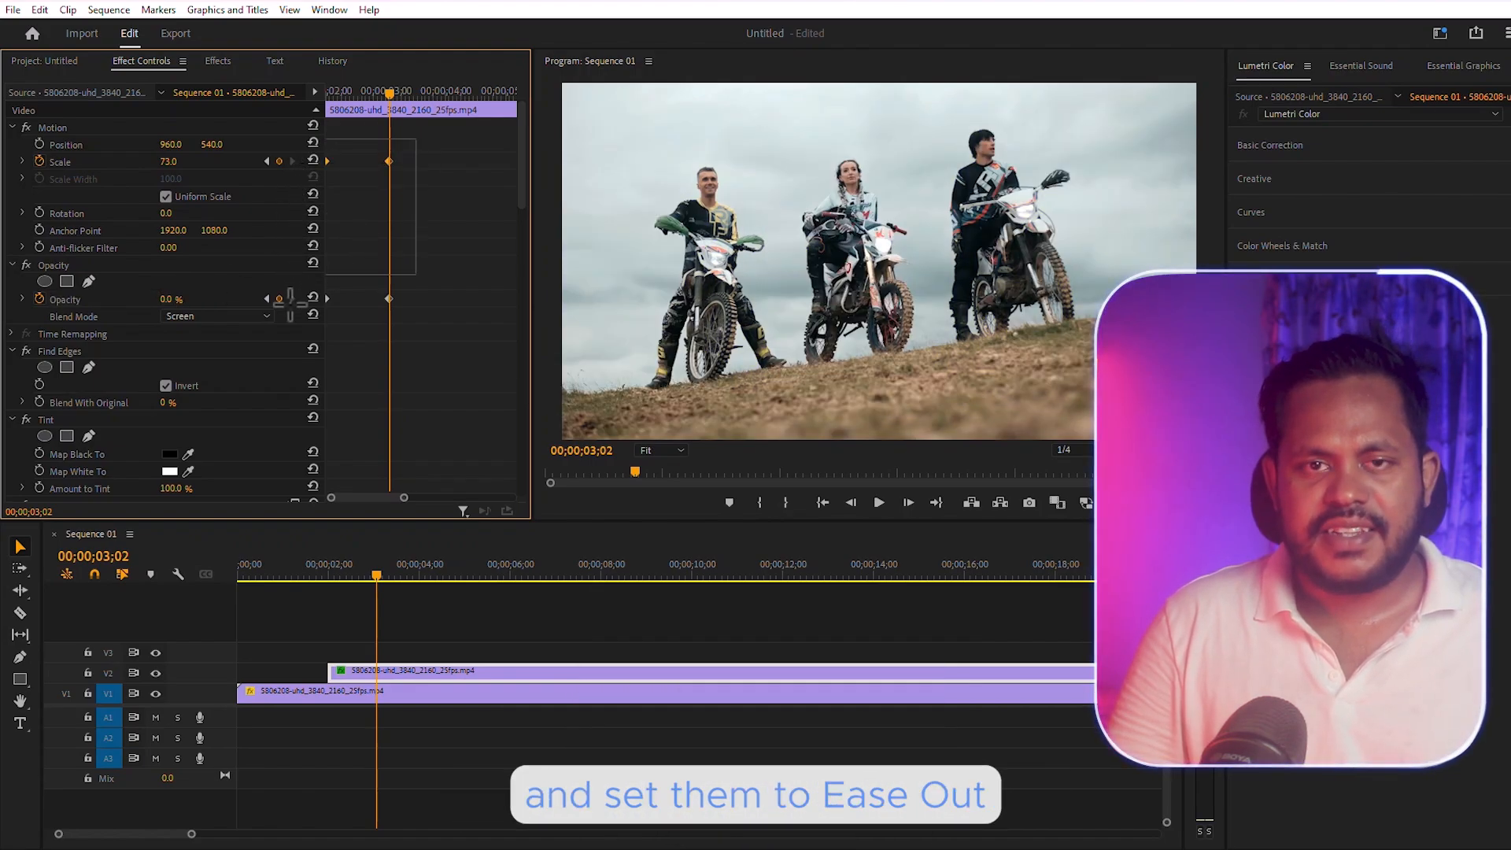
right_click(386, 160)
left_click(446, 411)
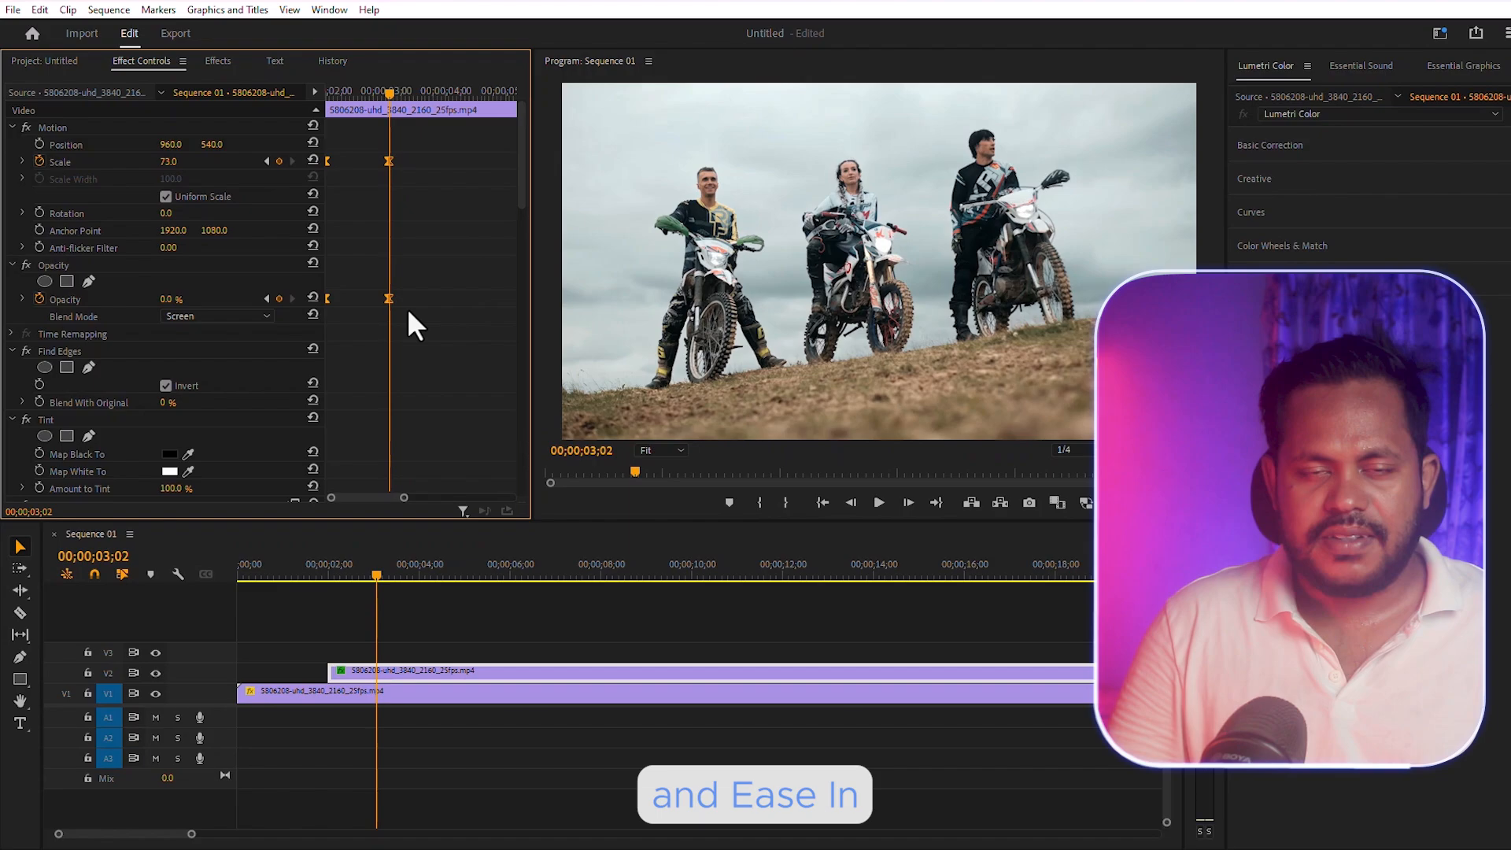
right_click(389, 162)
left_click(438, 420)
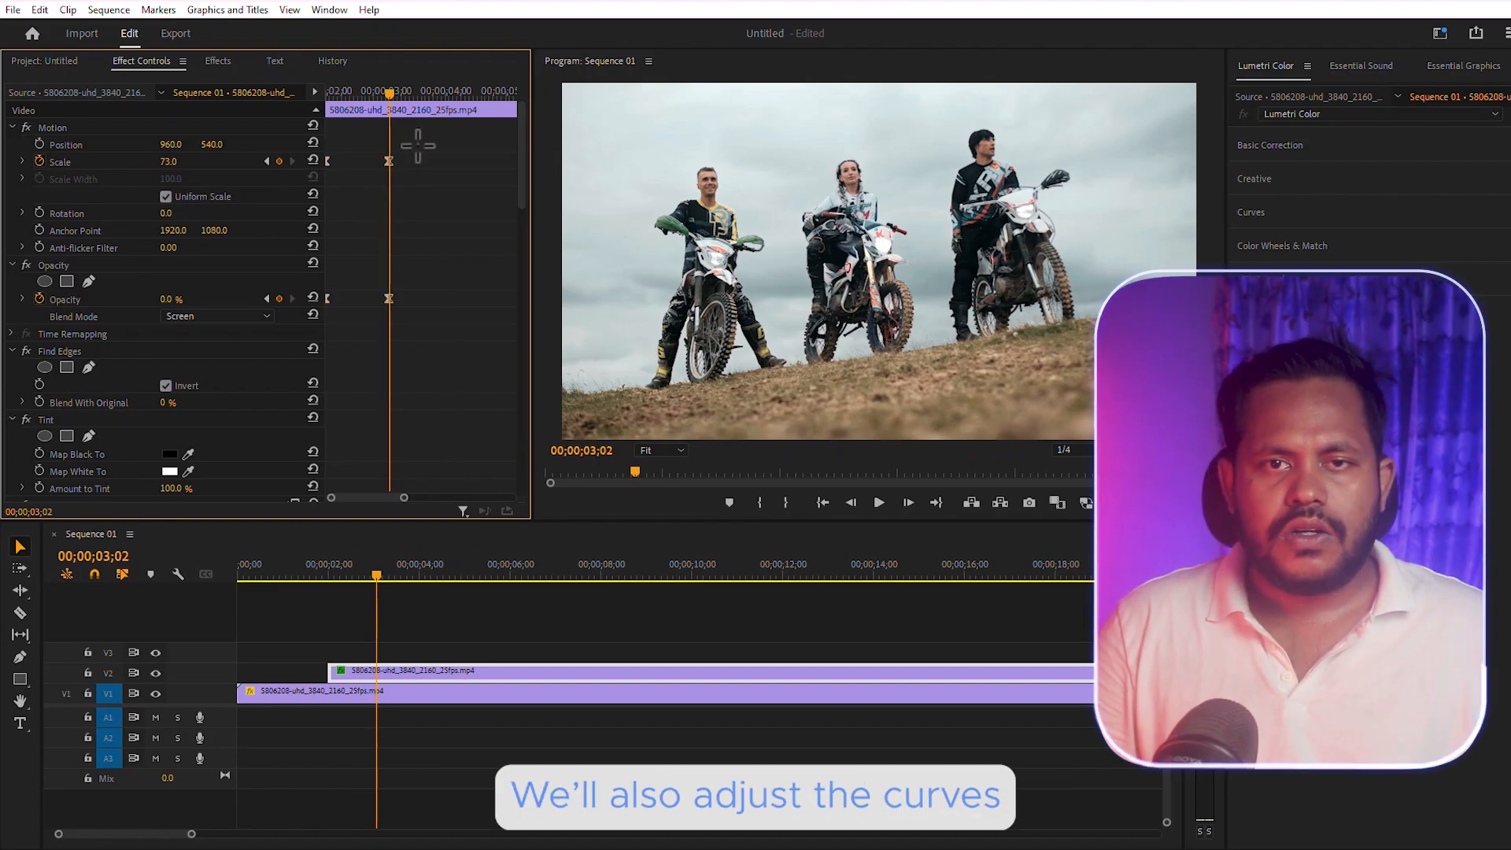
Reshape the Scale and Opacity velocity curves so each peaks sharply near the first keyframe and eases gradually into the second.
left_click(22, 160)
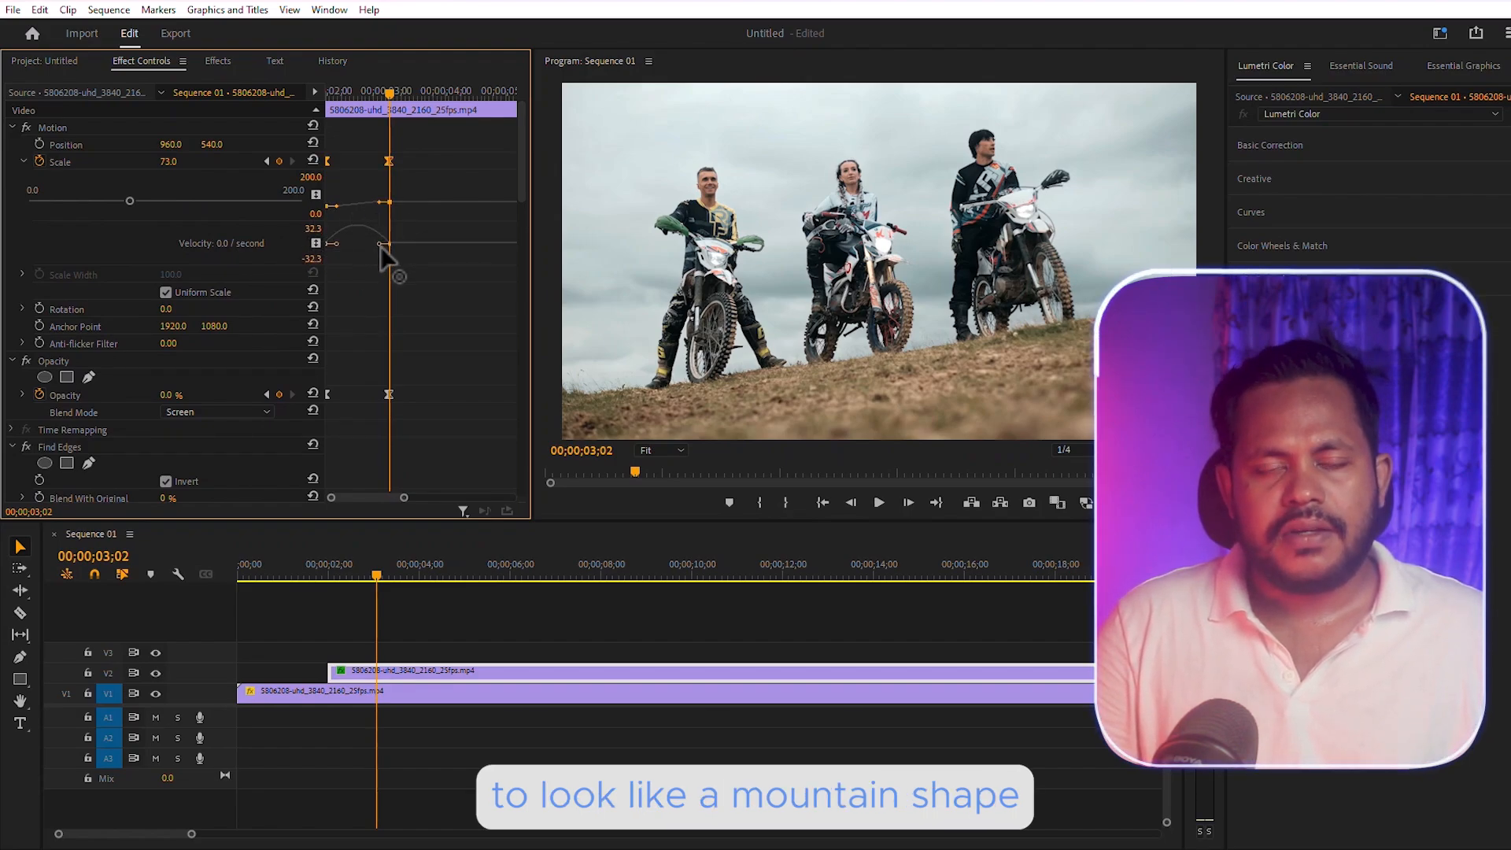
left_click_drag(381, 243, 324, 242)
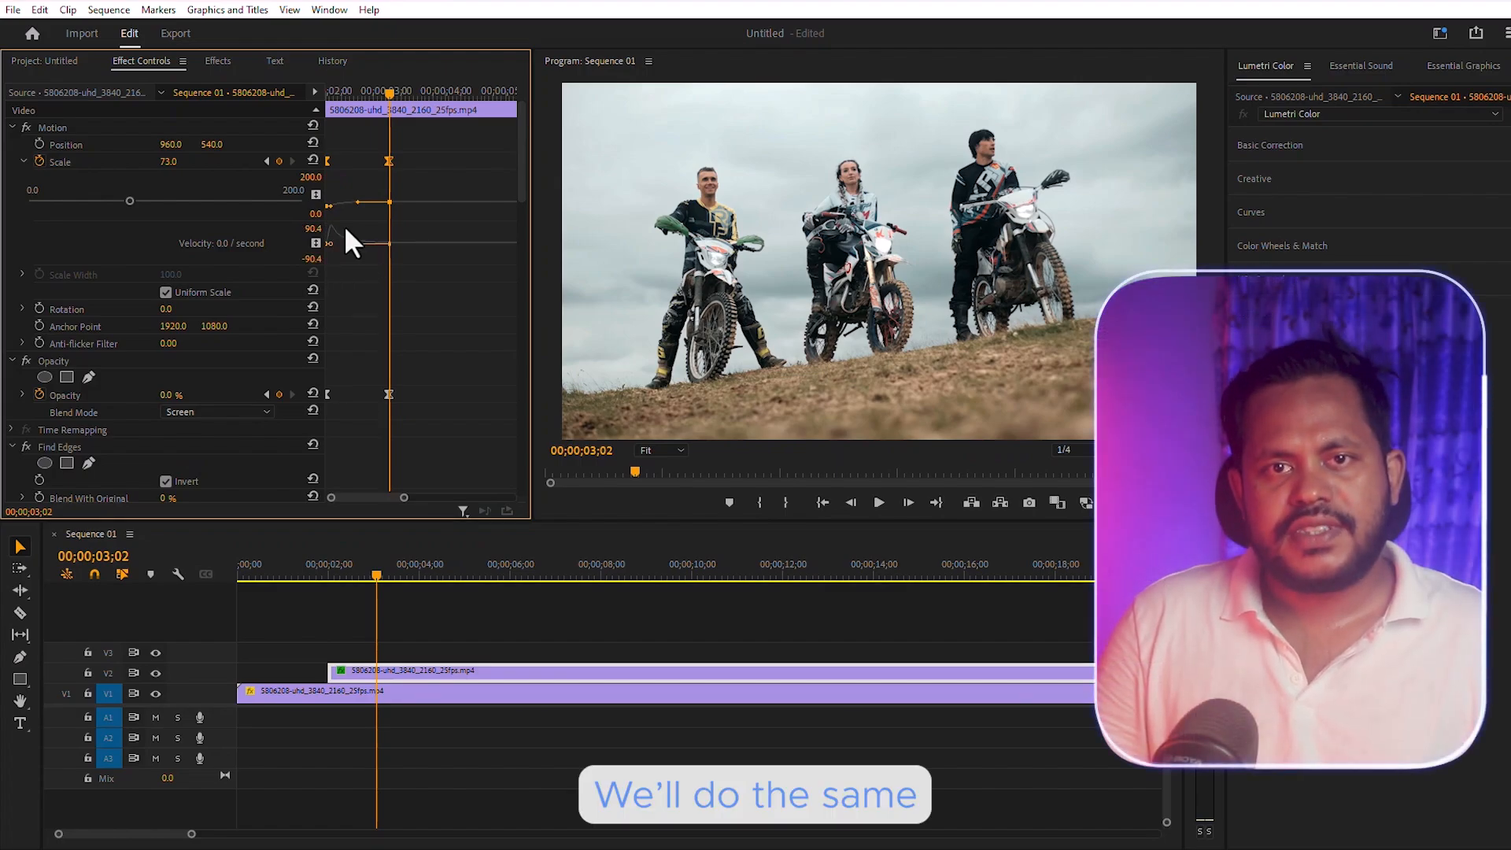
left_click(21, 393)
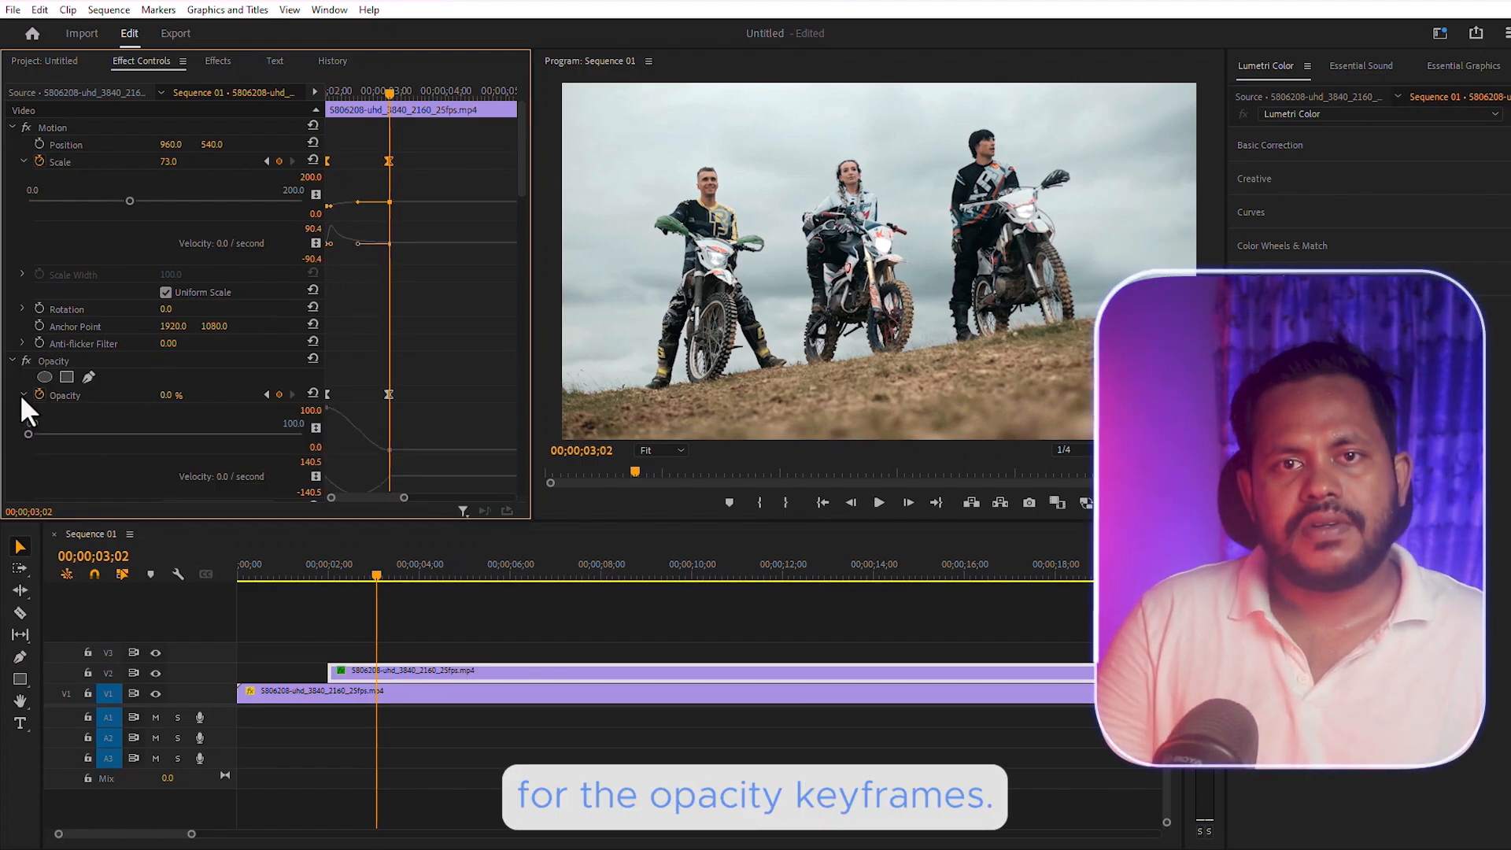
scroll(521, 185, "down", 3)
scroll(522, 188, "down", 3)
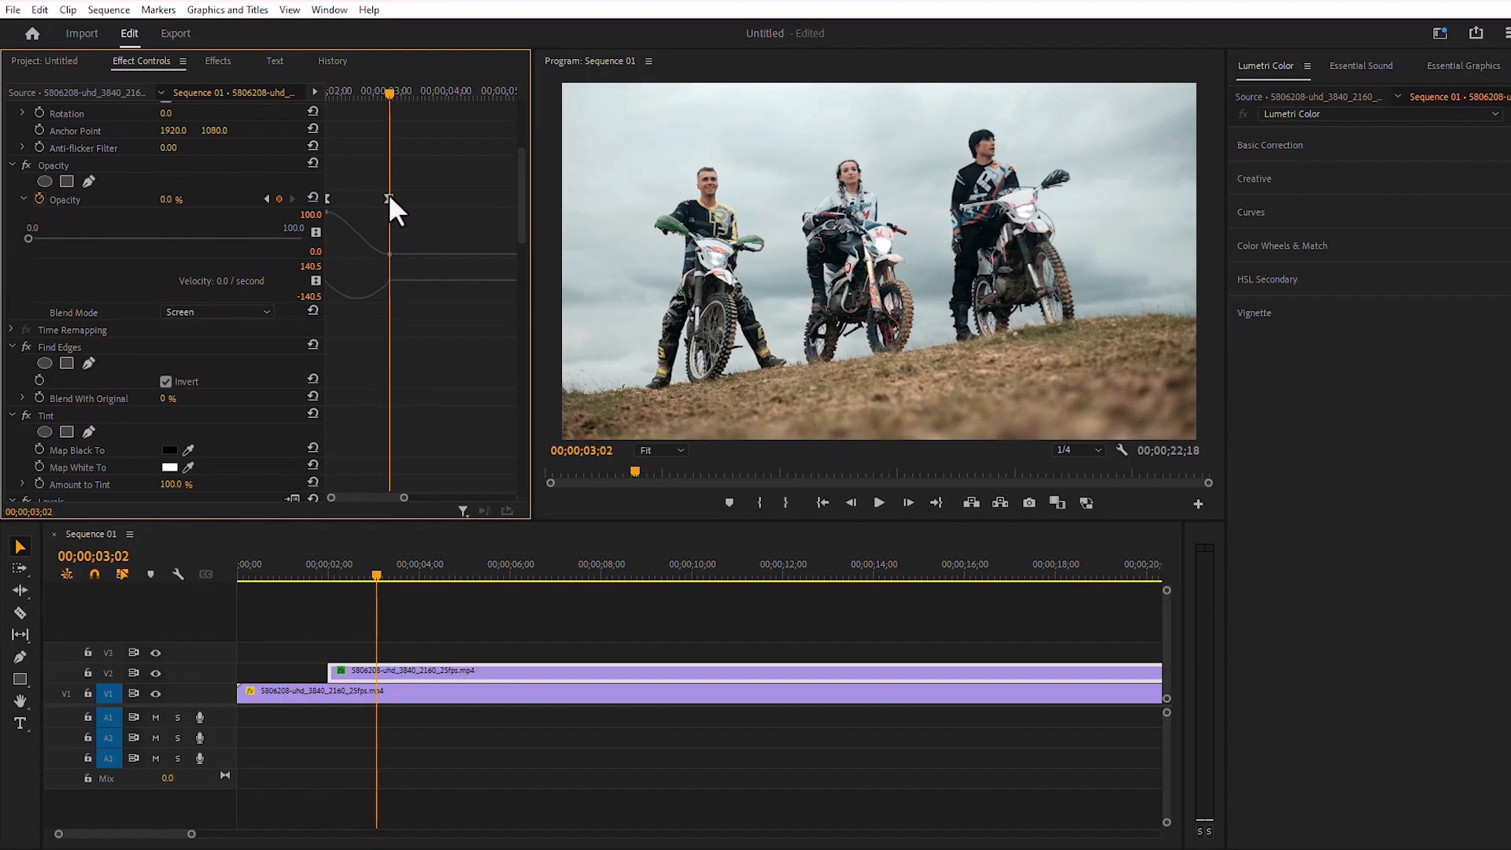
left_click(389, 198)
left_click_drag(372, 285, 352, 281)
scroll(522, 200, "up", 6)
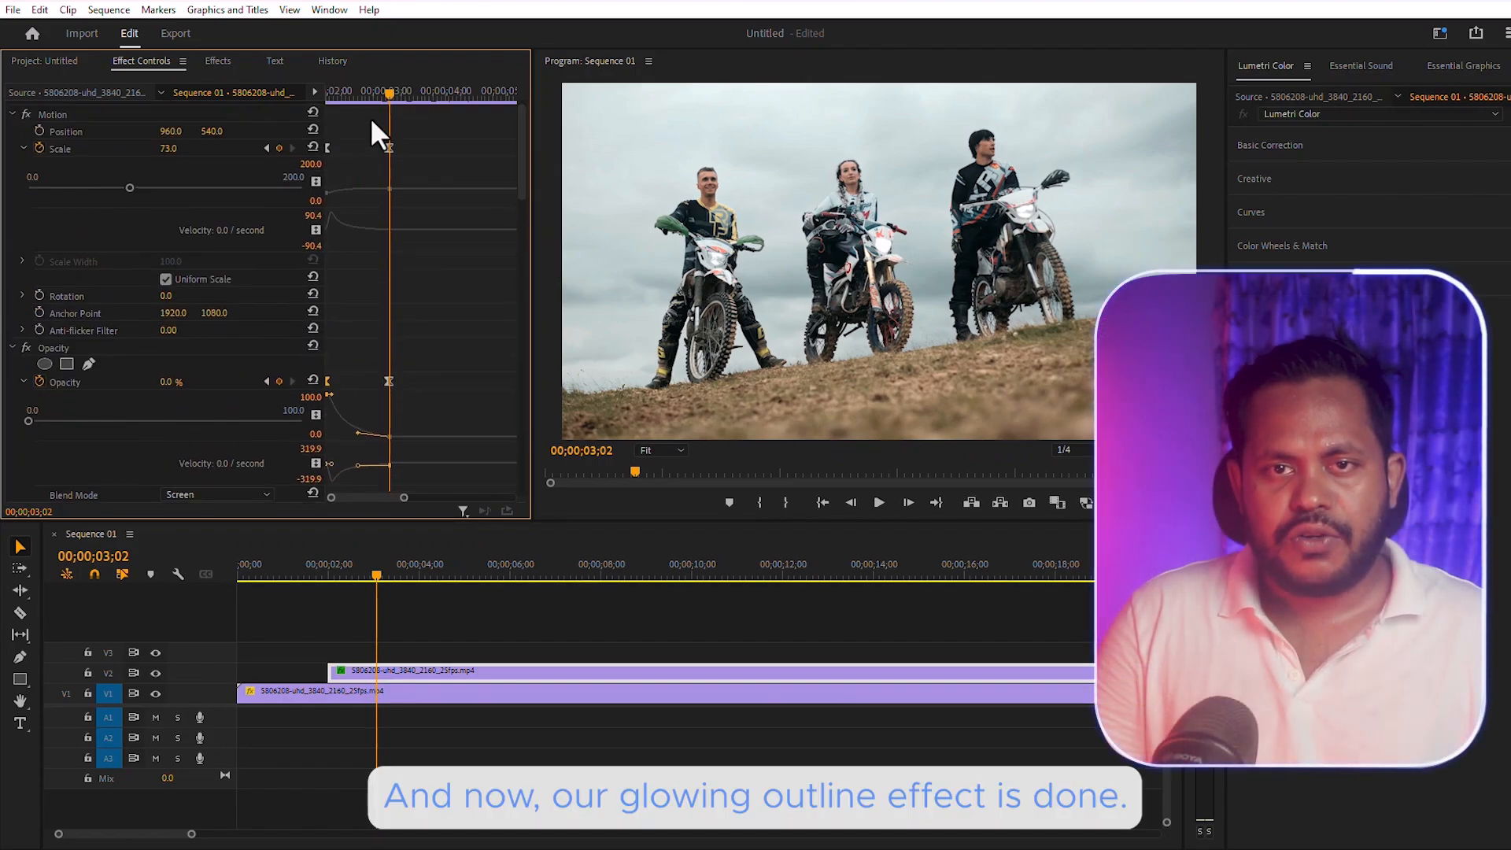
Play the sequence from about 00;00;00;29 to review the animated glowing outline effect.
left_click(281, 568)
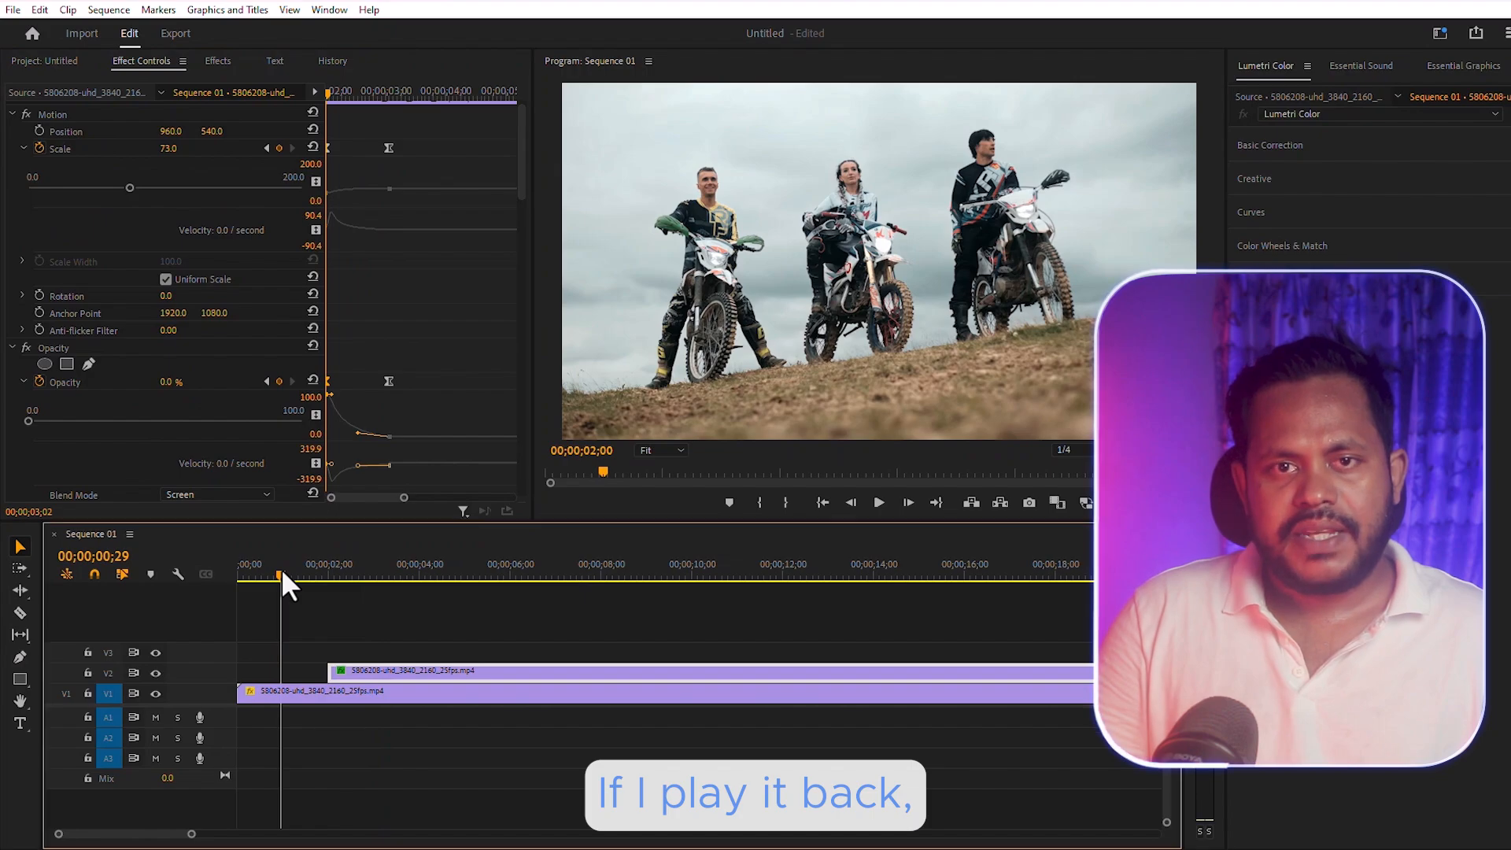
left_click(872, 508)
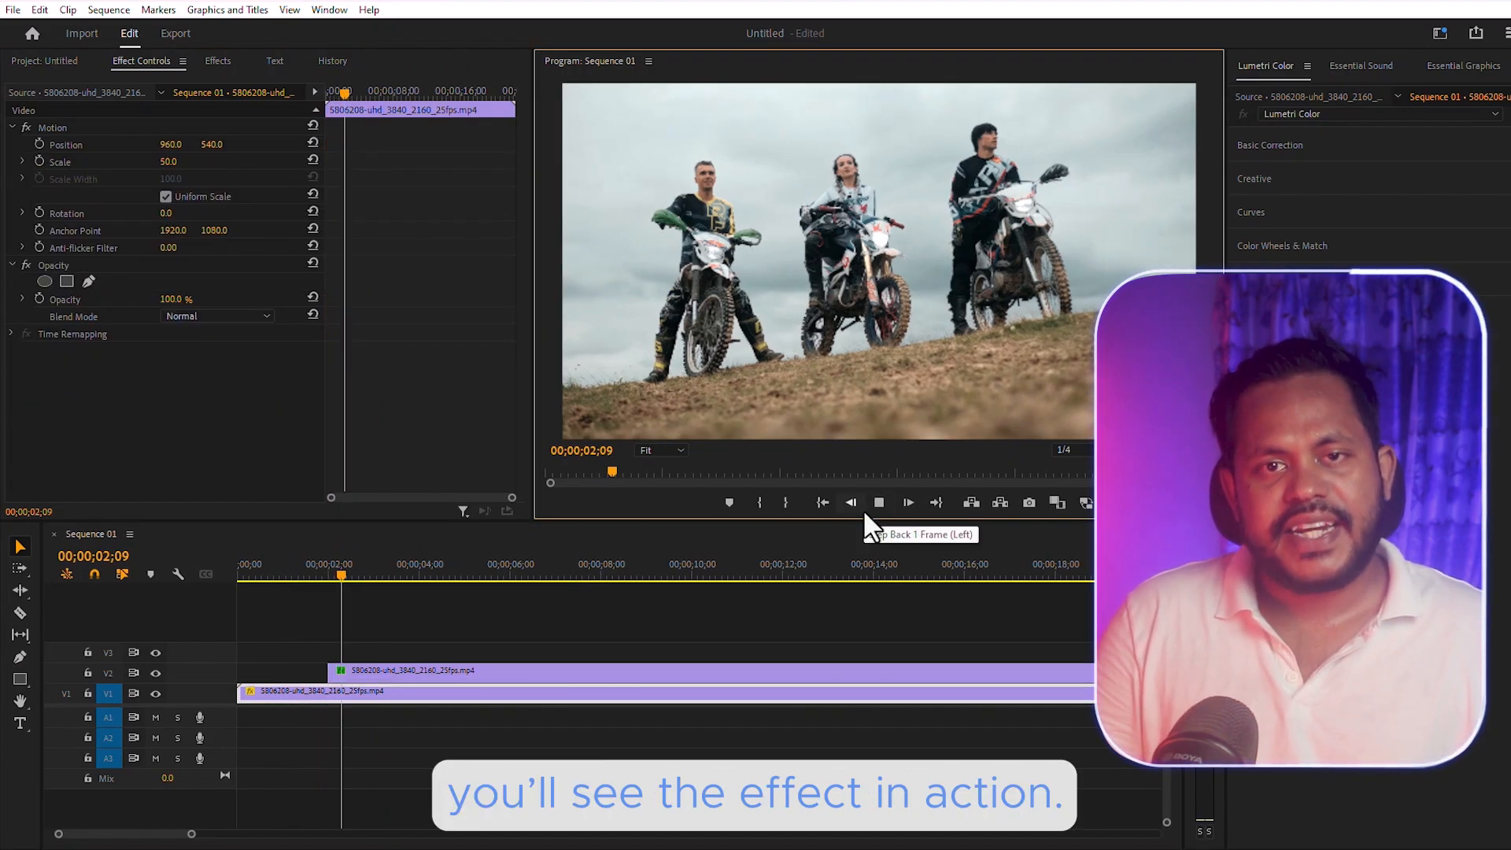